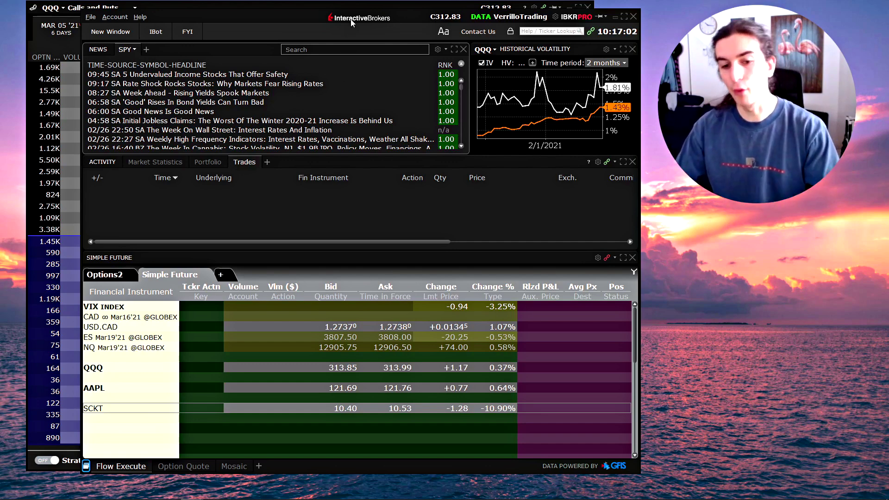
Maximize the Simple Future quote monitor and restore it to its docked size.
left_click_drag(352, 23, 290, 19)
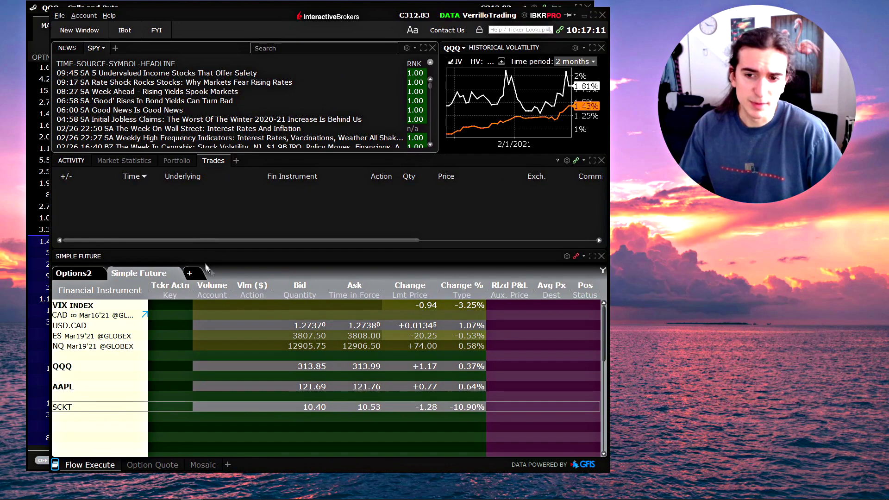
double_click(206, 257)
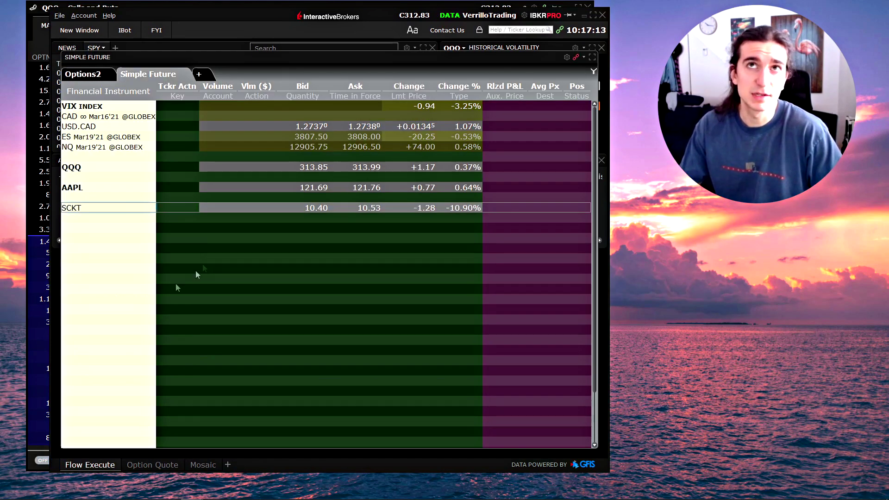
double_click(276, 60)
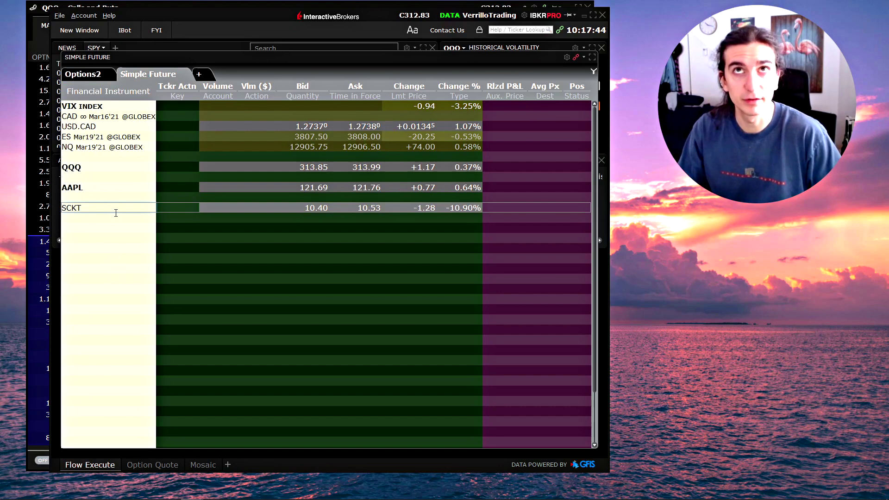
double_click(185, 57)
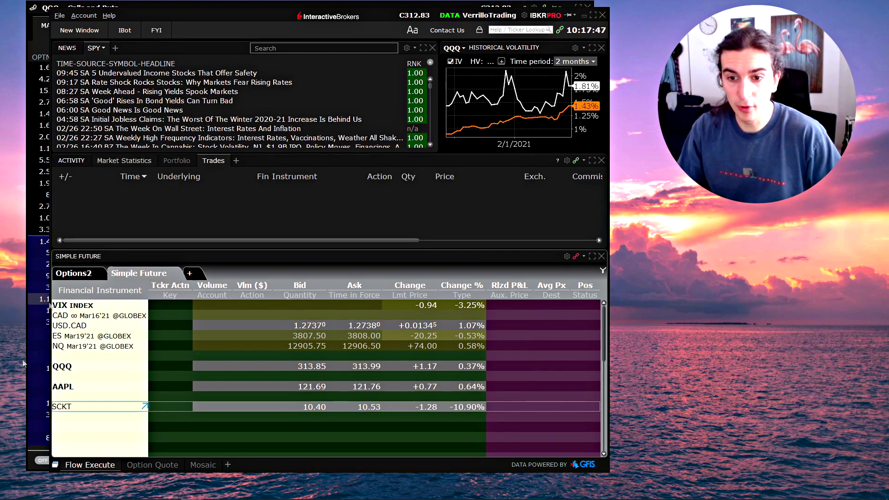
double_click(262, 256)
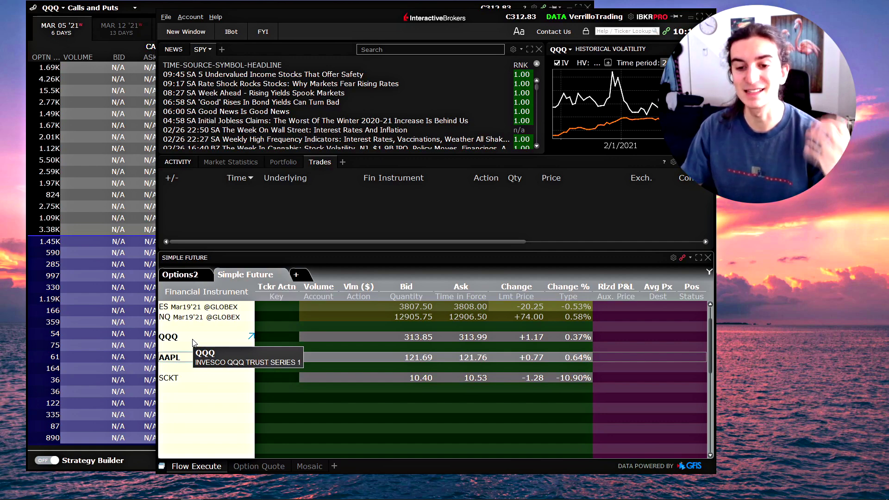
Add the NASDAQ TLT instrument as Stock(SMART) to the Simple Future watchlist in the empty row below SCKT.
scroll(194, 343, "up", 1)
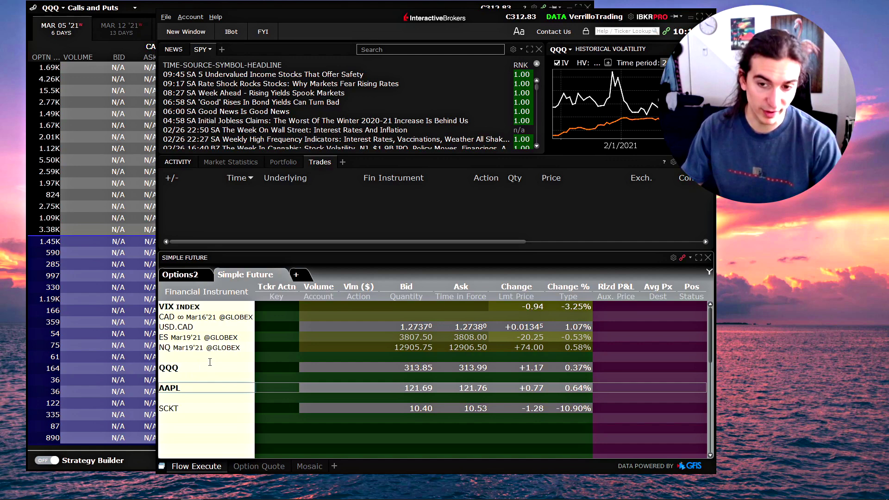
left_click(188, 417)
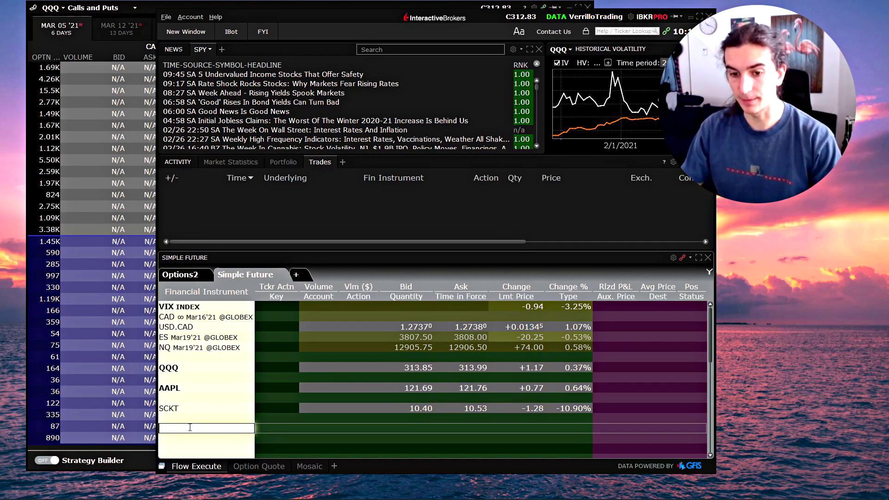
type("t")
scroll(187, 418, "down", 1)
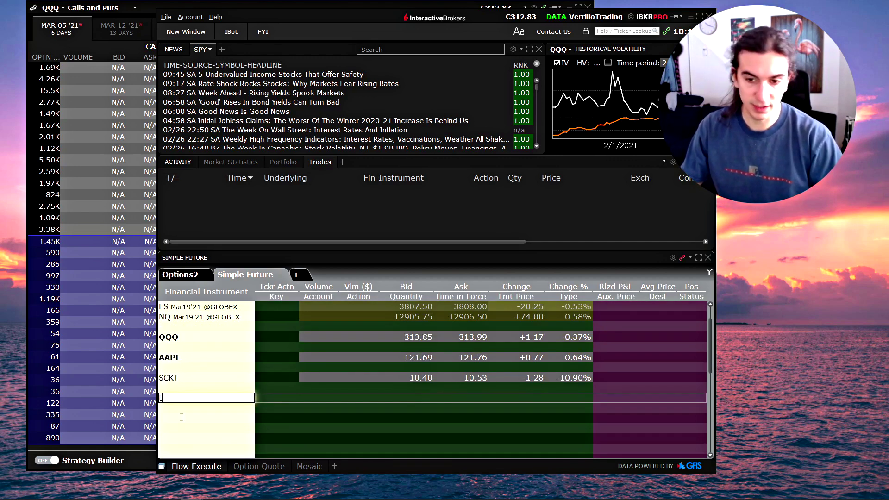
key("Return")
left_click(179, 399)
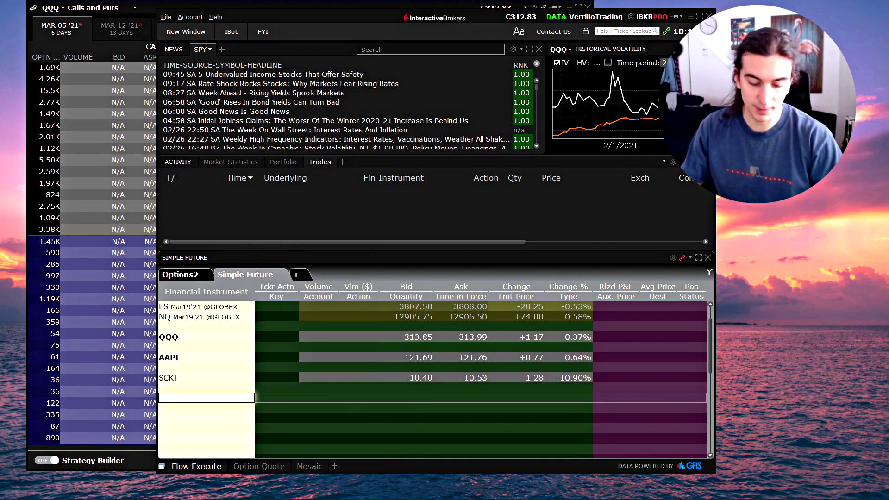
type("tlt")
key("Return")
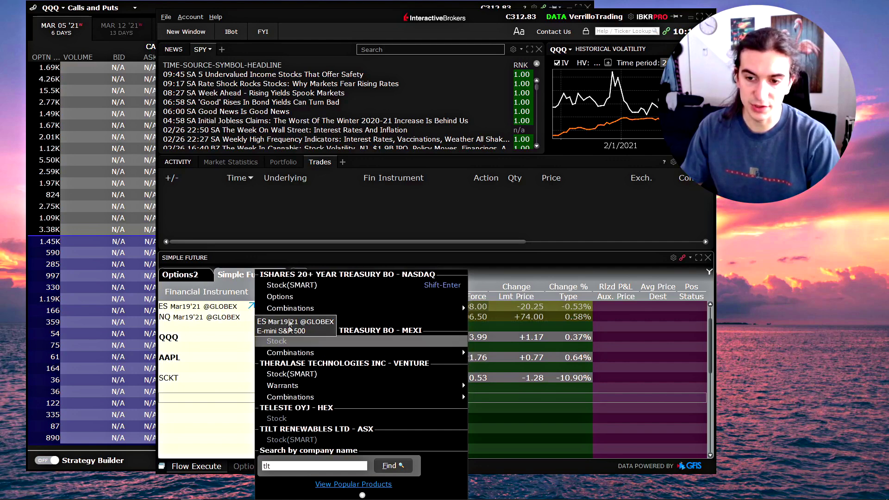
left_click(288, 285)
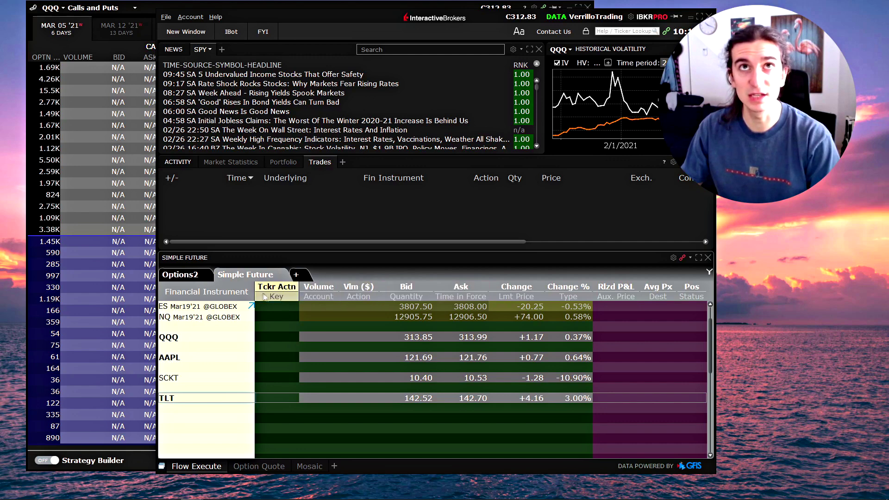
Open the column layout configuration for Simple Future and browse the available columns in the High/Low/Volume/History group.
right_click(396, 288)
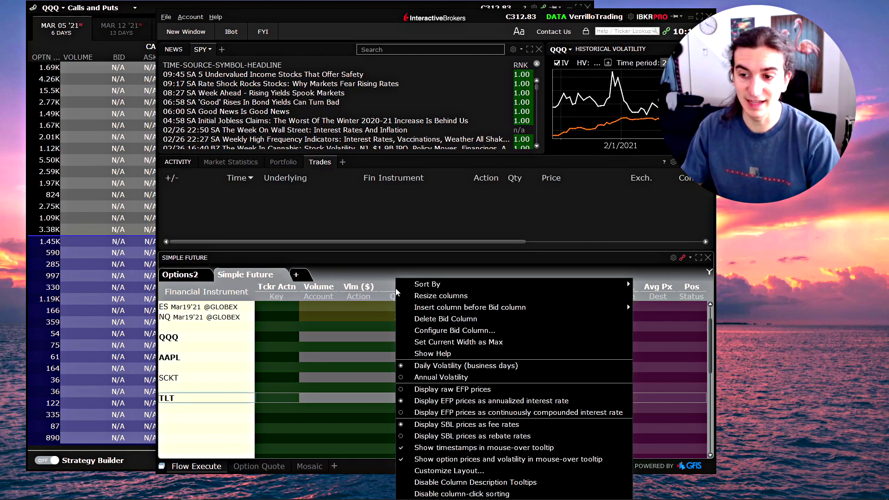
key("Escape")
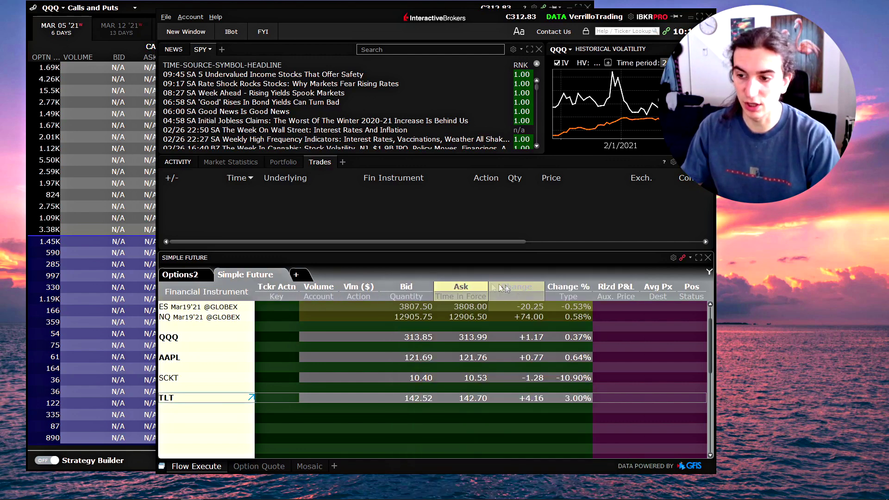
mouse_move(391, 290)
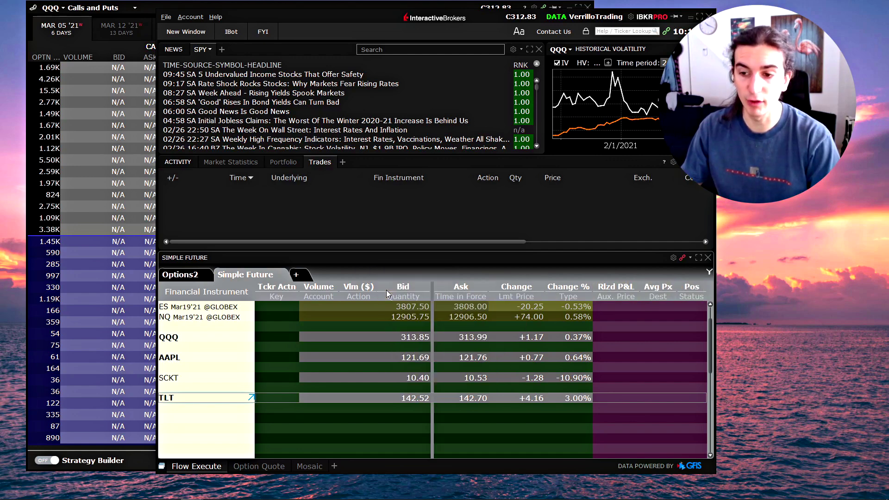
right_click(390, 290)
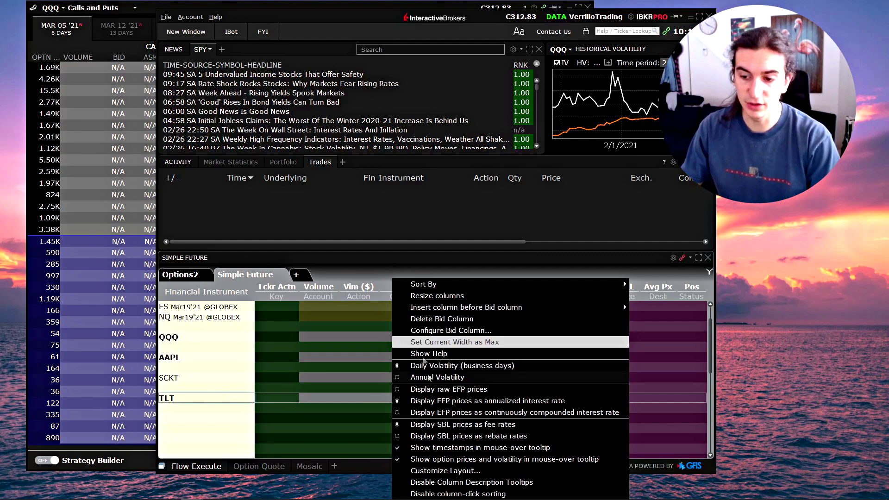
left_click(445, 471)
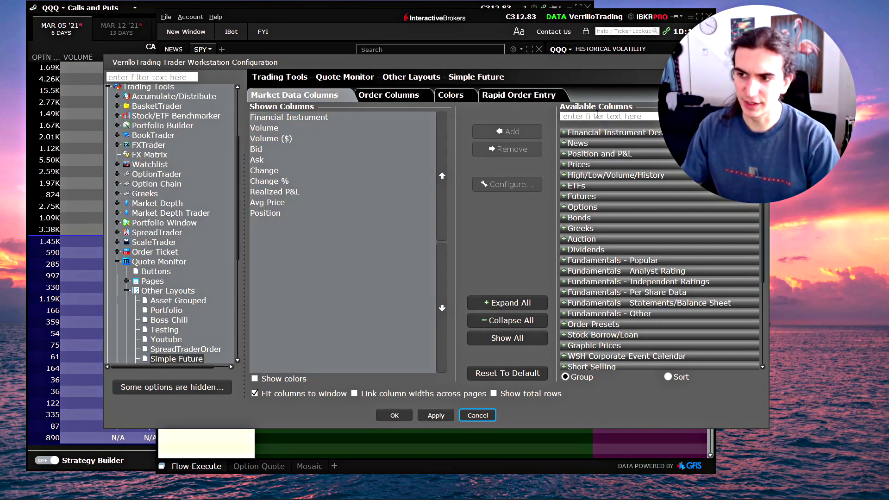
scroll(593, 223, "down", 4)
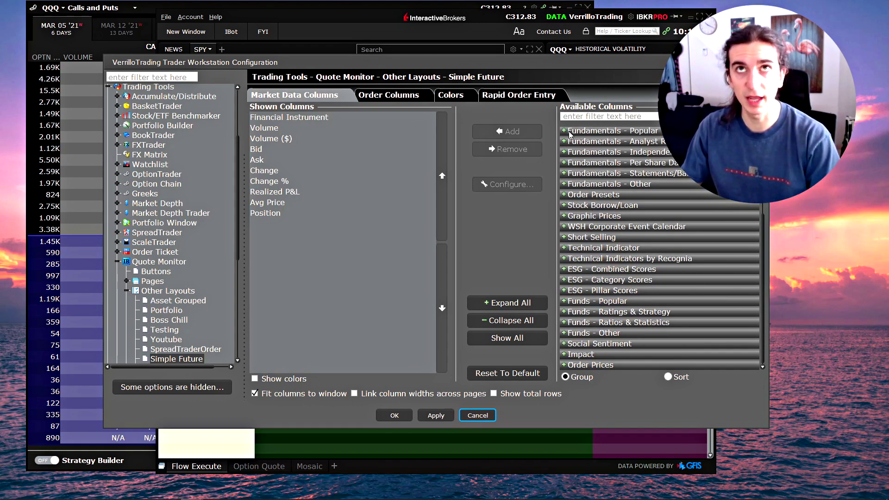
scroll(587, 189, "up", 4)
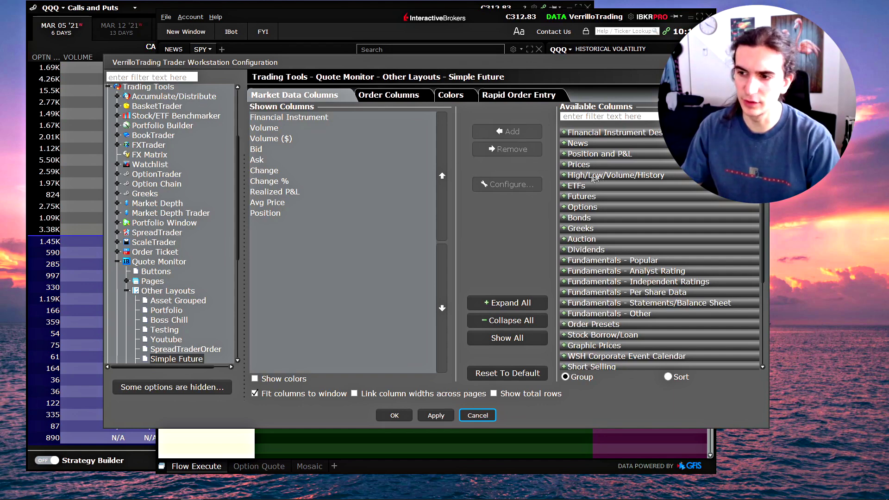
left_click(564, 176)
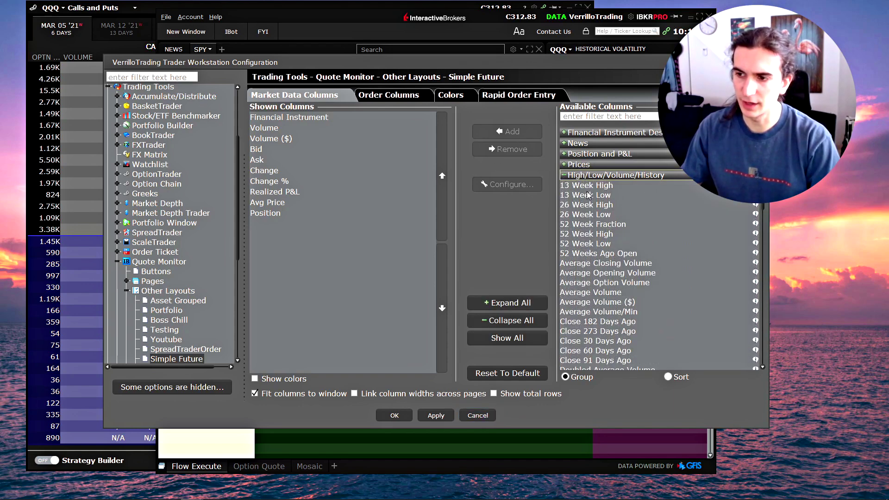
left_click(588, 246)
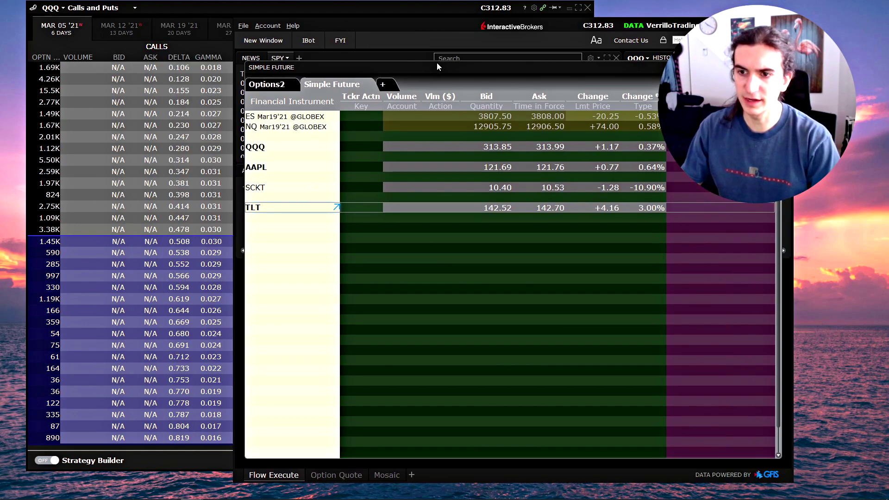
Add the QQQ MAR 05 '21 315 call from the option chain to the Simple Future watchlist below TLT.
double_click(438, 62)
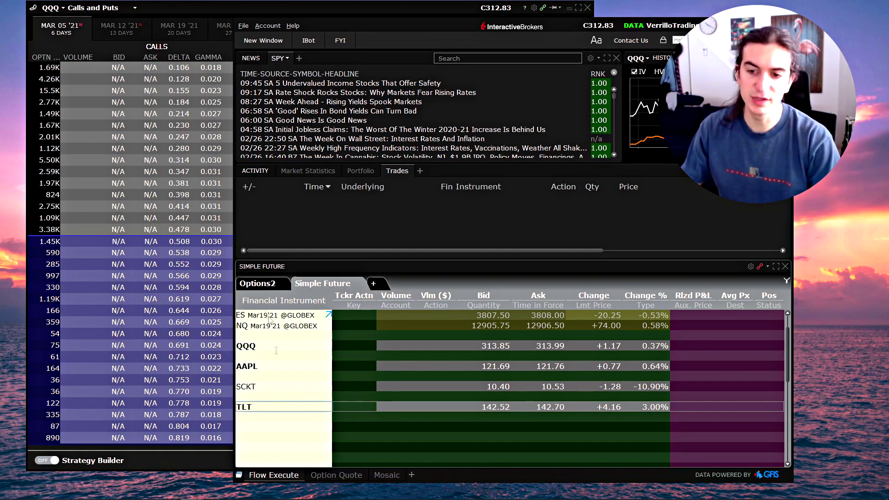
left_click_drag(507, 30, 574, 26)
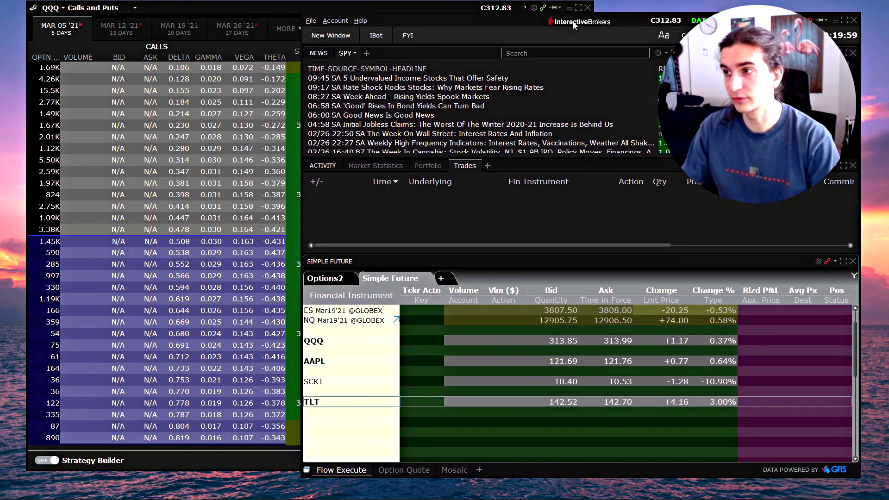
left_click(272, 7)
left_click_drag(272, 7, 245, 12)
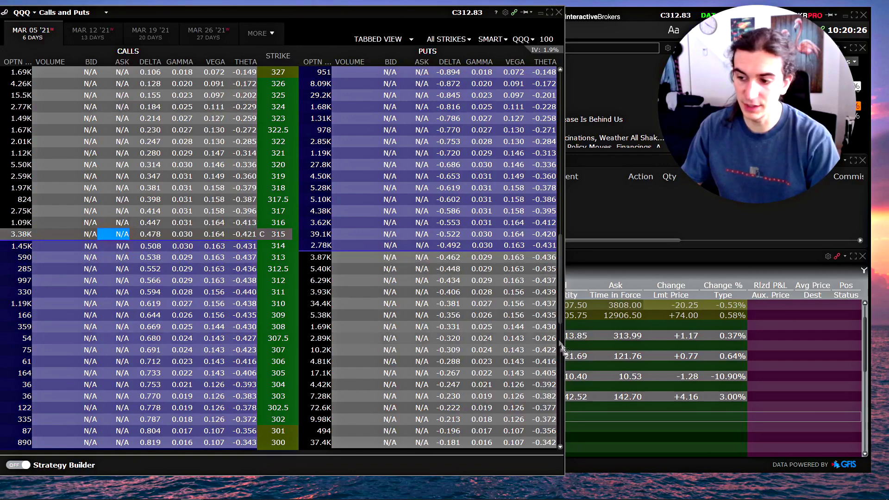
left_click_drag(594, 416, 593, 417)
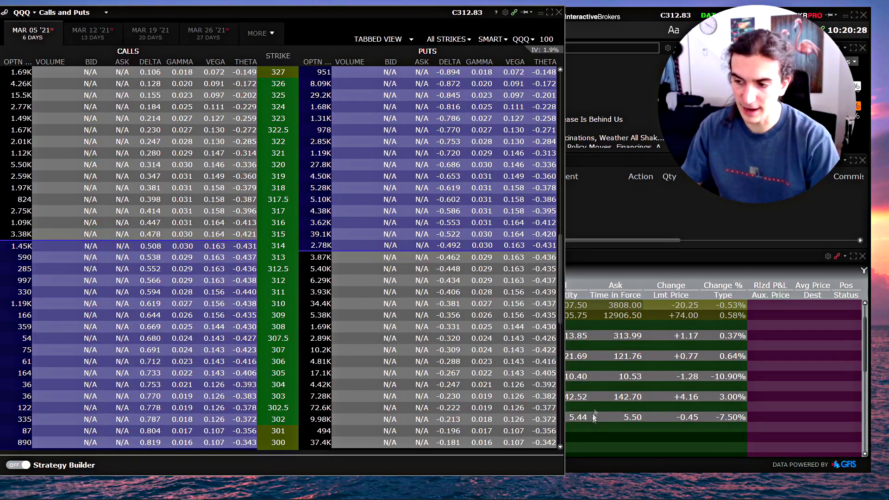
left_click(666, 41)
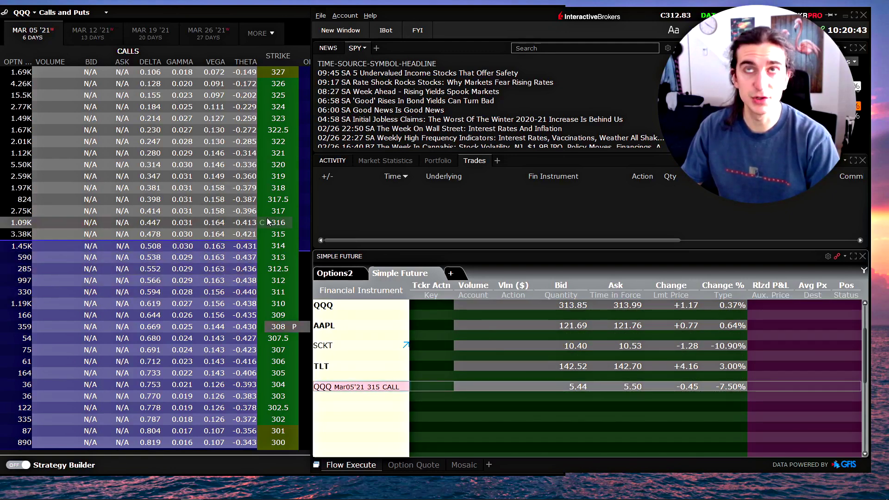
Turn on the Strategy Builder and build a QQQ MAR 05 '21 spread that sells the 310 put and buys the 307 put.
left_click(237, 23)
left_click(17, 465)
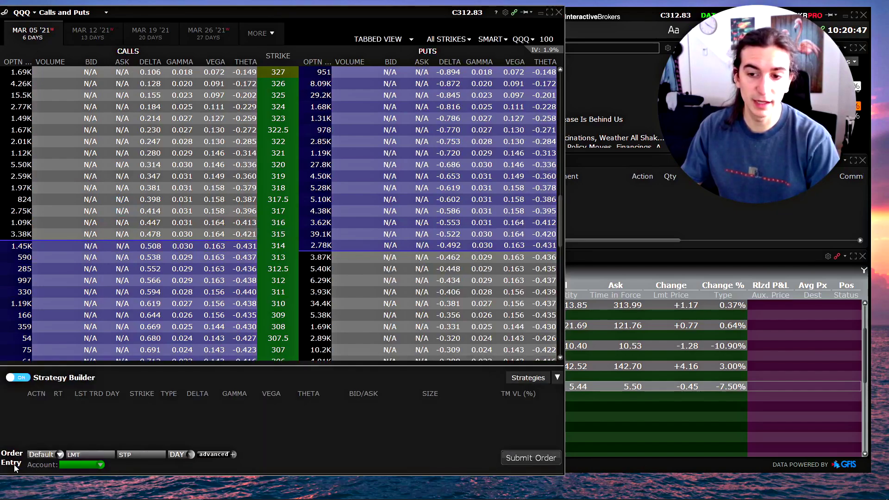
scroll(338, 179, "down", 5)
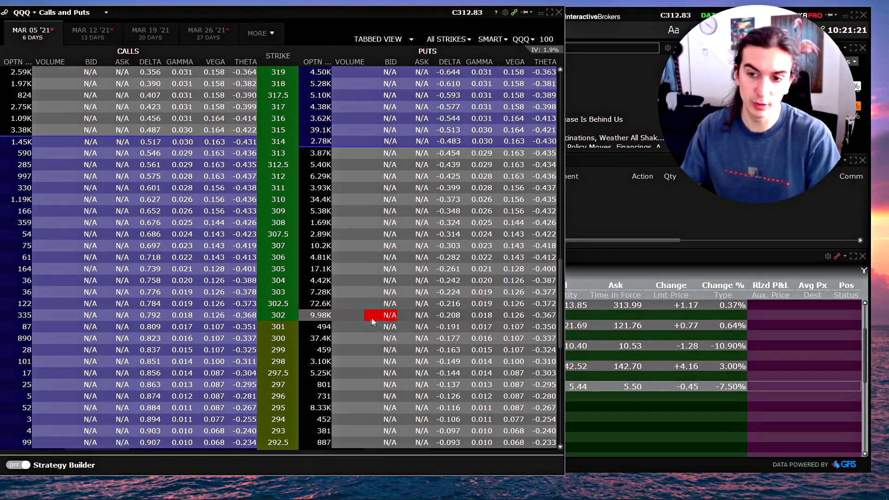
mouse_move(337, 13)
left_mouse_down()
mouse_move(360, 12)
mouse_move(350, 17)
left_mouse_up()
left_click(33, 465)
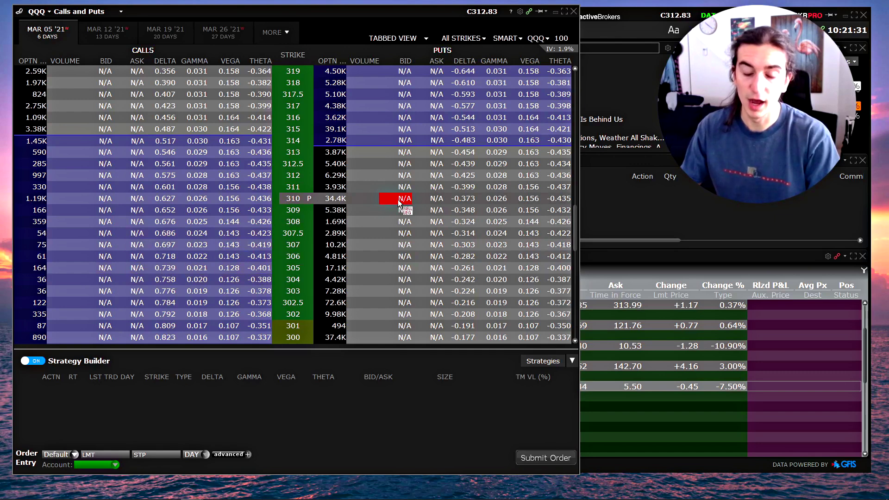
left_click(399, 203)
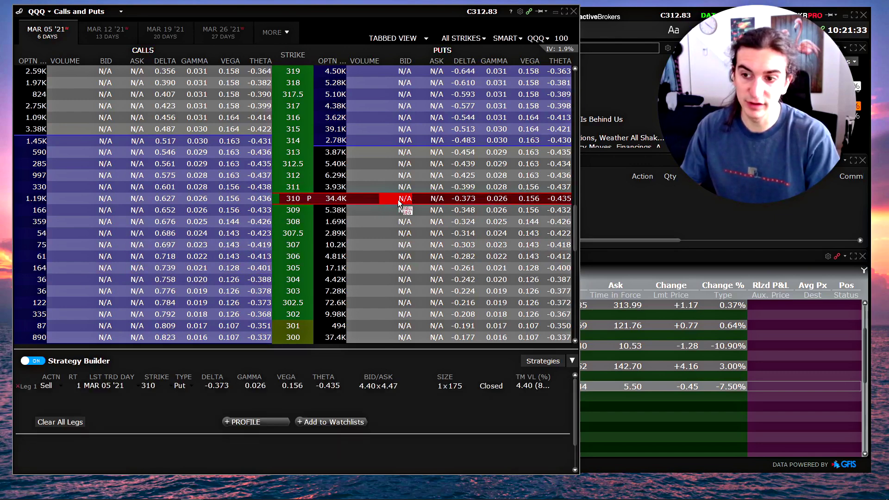
left_click(430, 244)
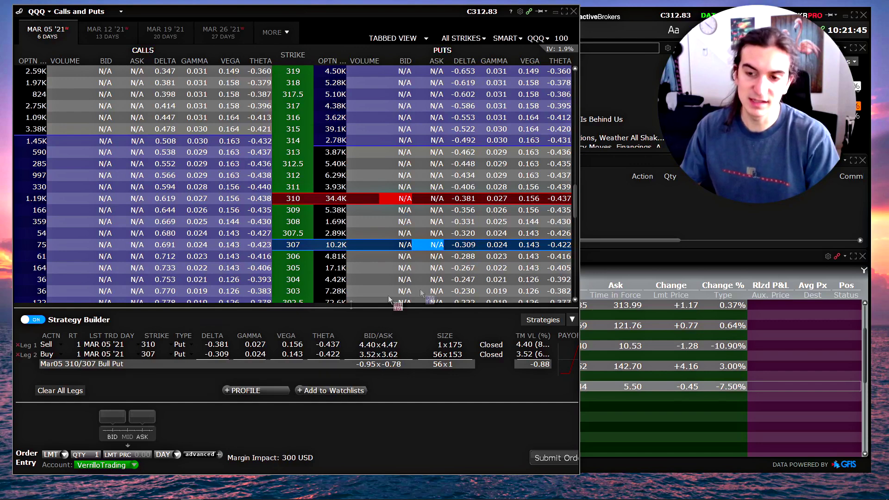
Add the QQQ 310/307 bull put spread to the Simple Future watchlist and check its leg description there.
left_click(318, 391)
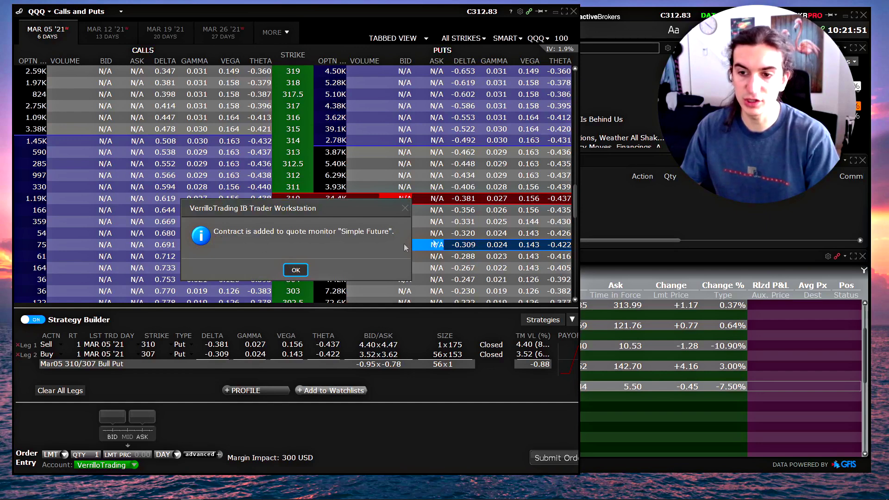
left_click(301, 271)
left_click(607, 92)
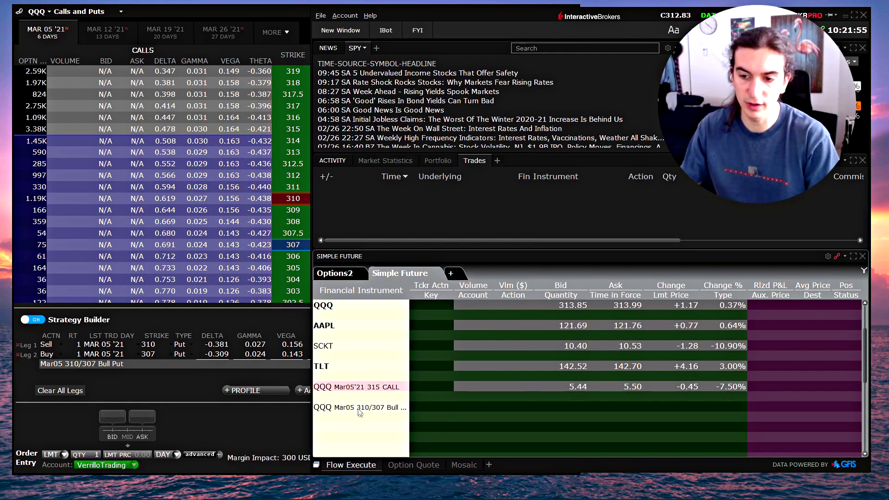
mouse_move(379, 410)
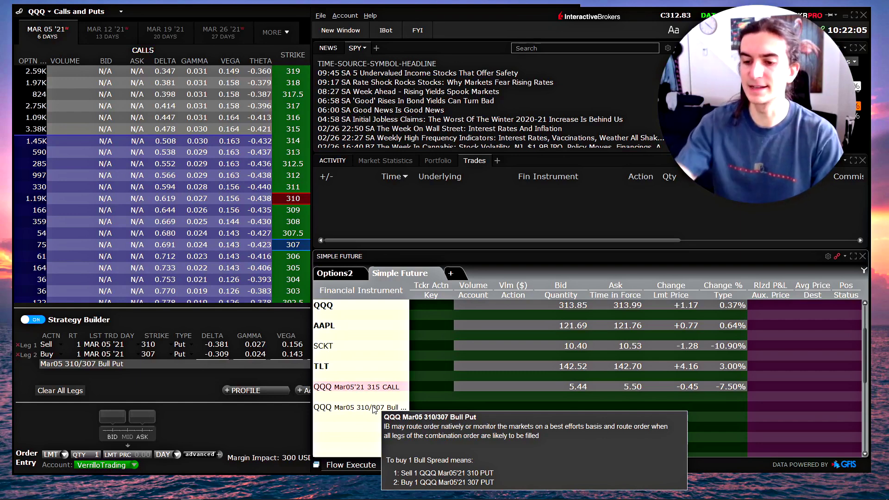
left_click(375, 410)
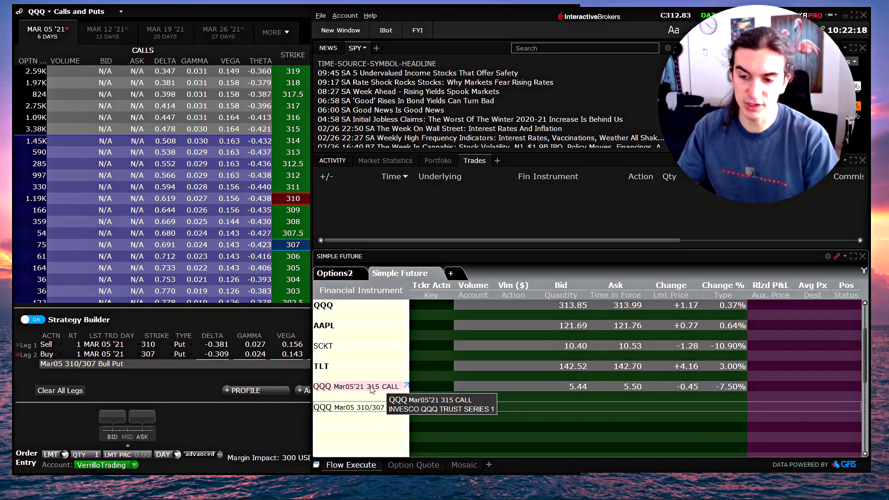
mouse_move(354, 409)
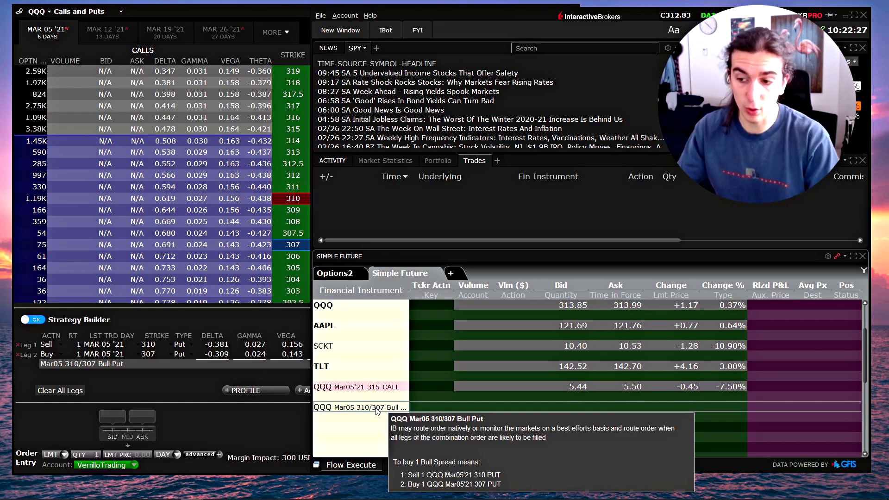
Create a buy order line for the QQQ MAR 05 '21 315 call in the Simple Future watchlist.
right_click(358, 388)
right_click(354, 388)
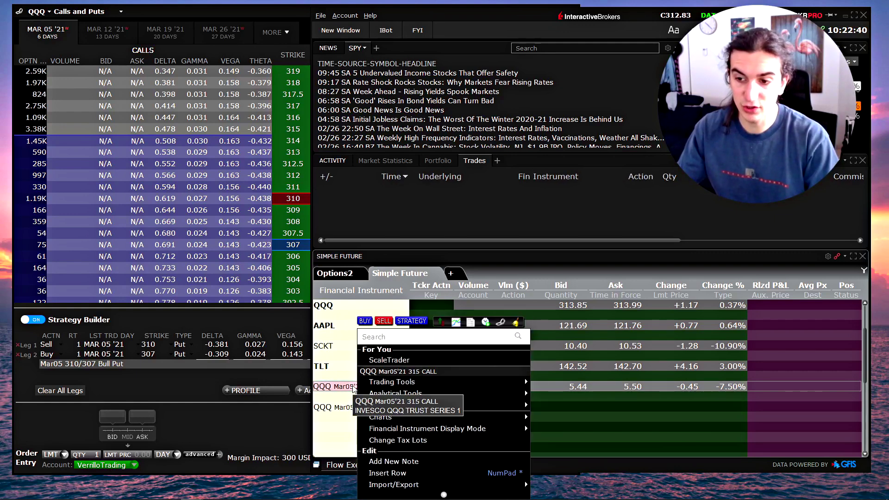
left_click(365, 321)
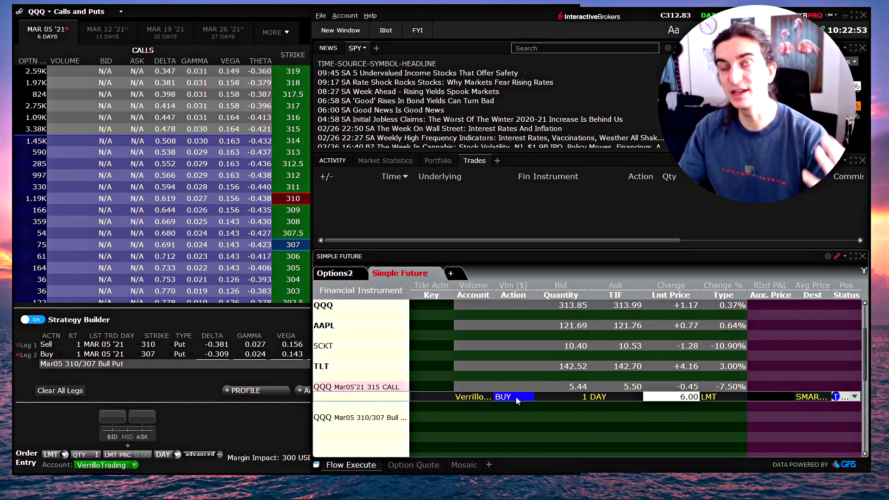
Review the Stocks order presets in the global configuration, including the timing, size and primary order defaults, and close the configuration without changes.
left_click(320, 15)
left_click(345, 52)
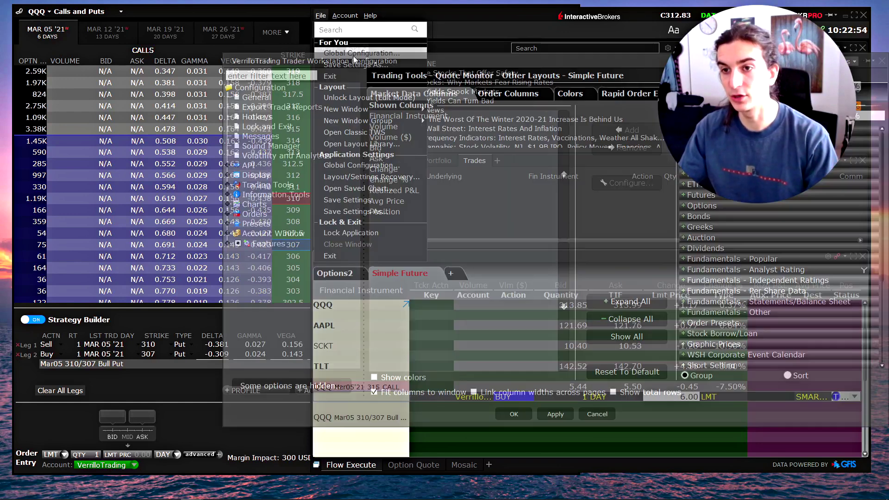
scroll(274, 259, "down", 7)
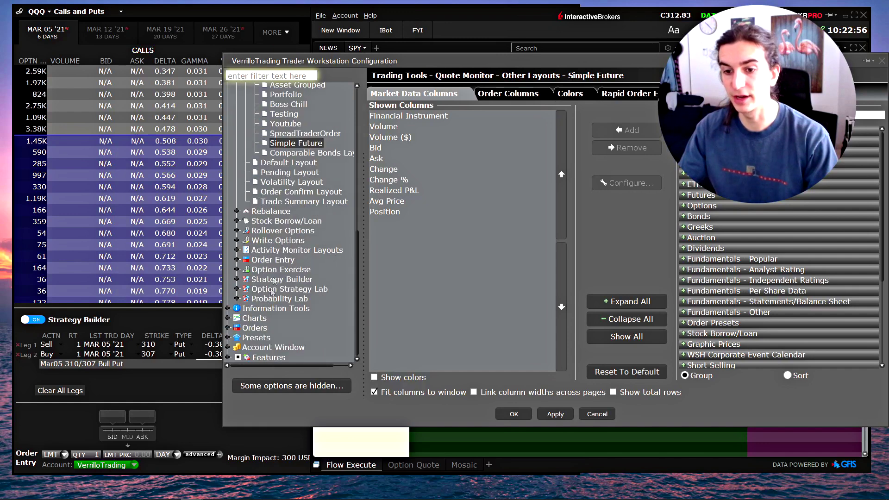
left_click(253, 338)
scroll(313, 206, "down", 3)
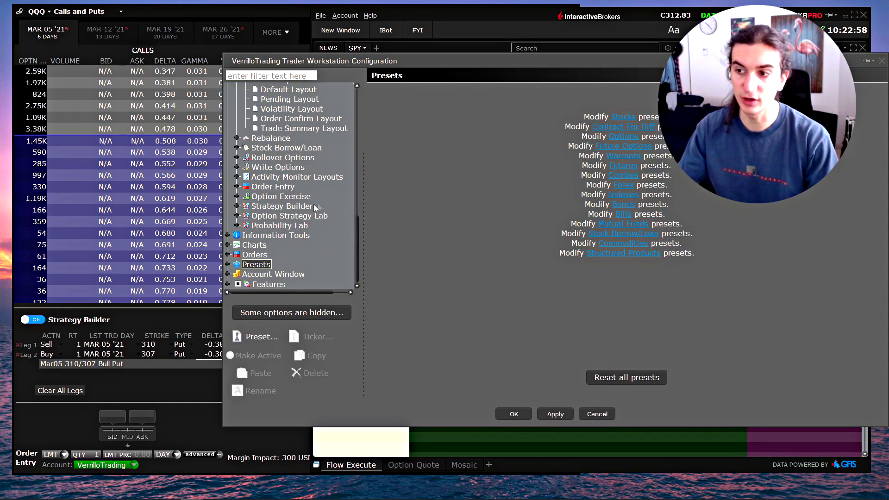
left_click(624, 117)
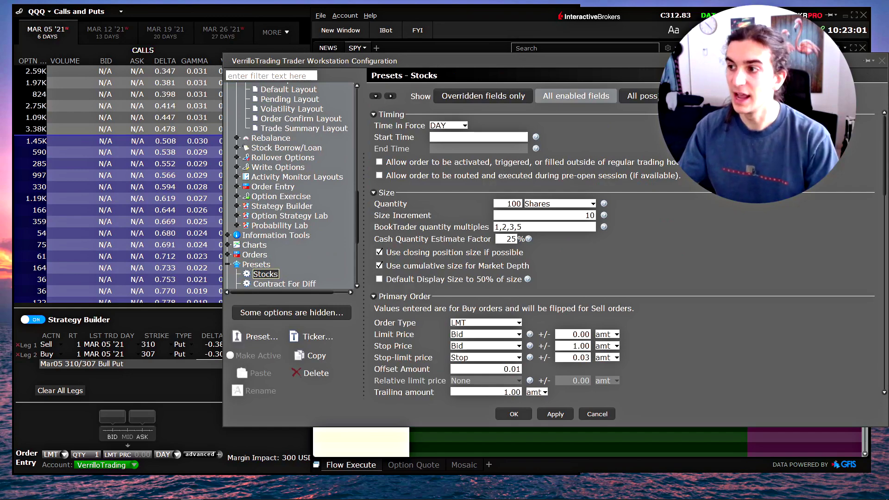
left_click_drag(888, 65, 849, 60)
key("Escape")
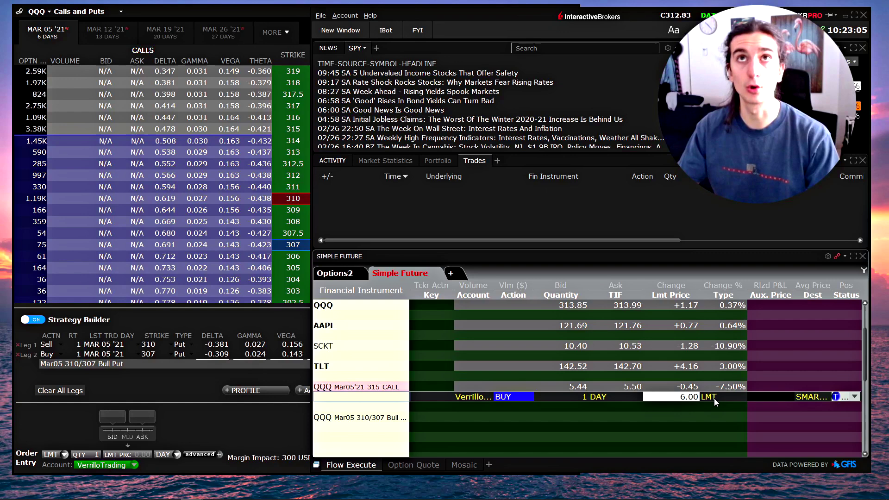
Prepare a fresh buy order line for the QQQ 315 call with quantity 4 and limit price 5.98, and discard it unsent.
key("Escape")
left_click(365, 387)
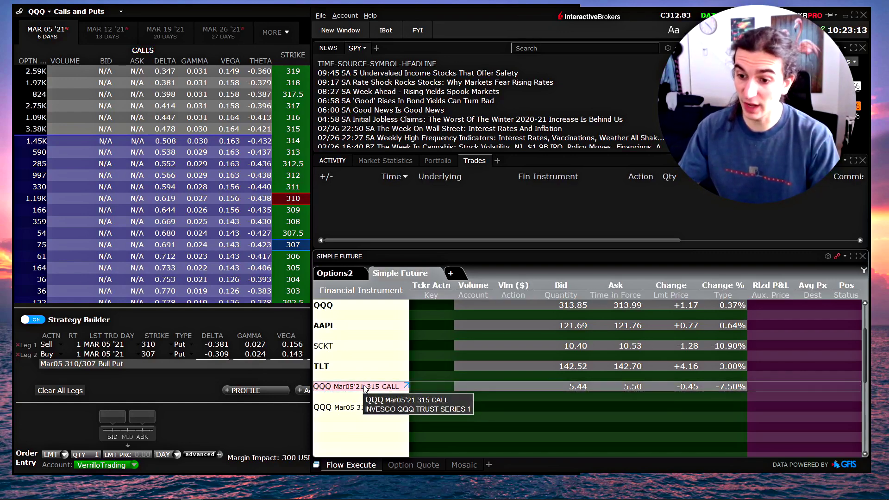
right_click(363, 385)
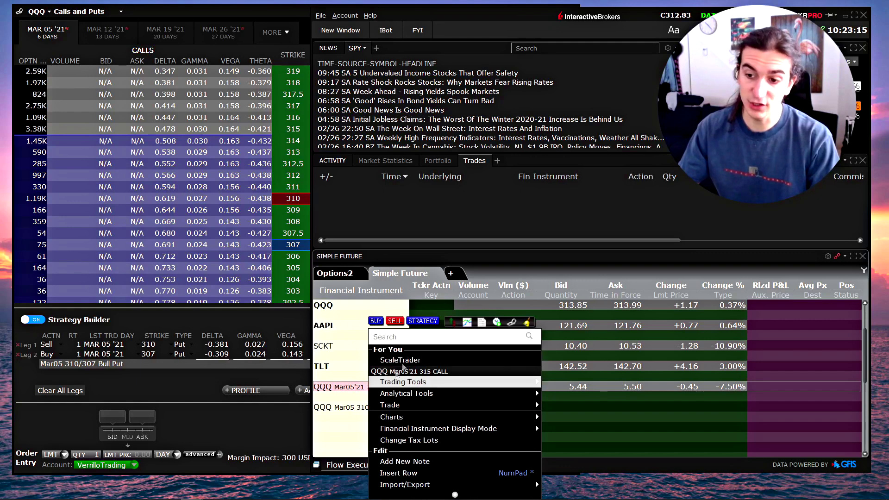
left_click(376, 321)
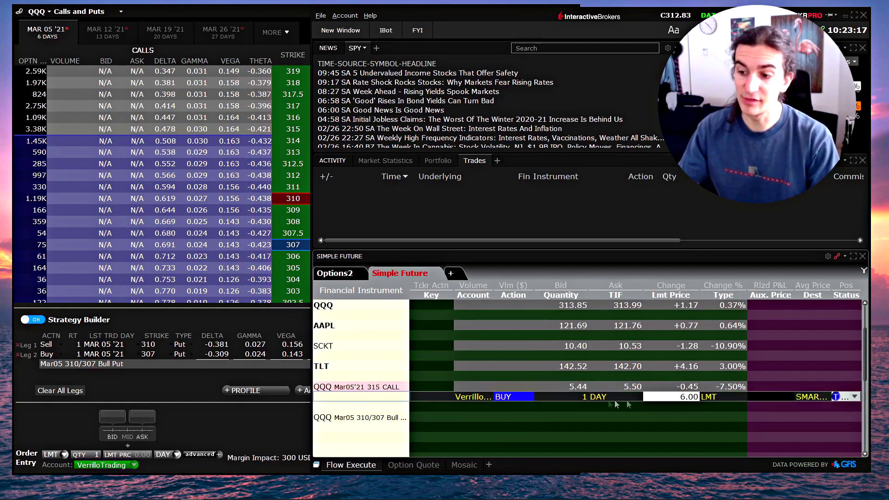
left_click(574, 397)
left_click(602, 417)
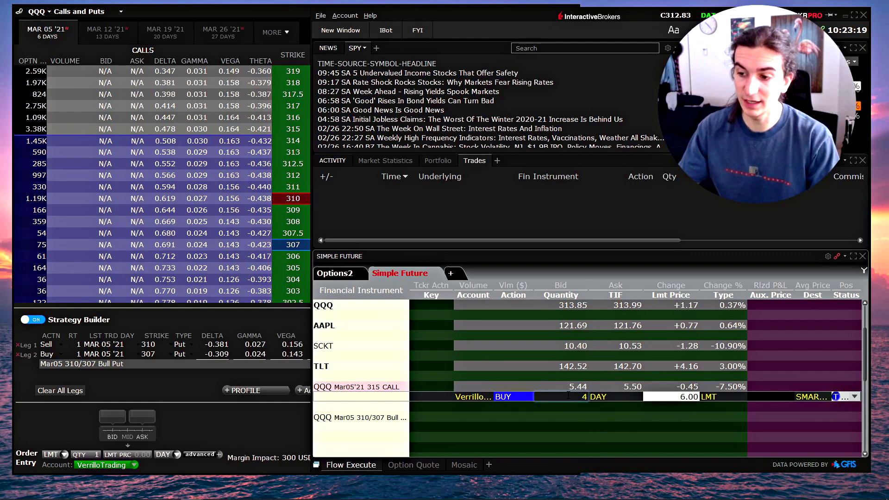
left_click(671, 397)
left_click(726, 433)
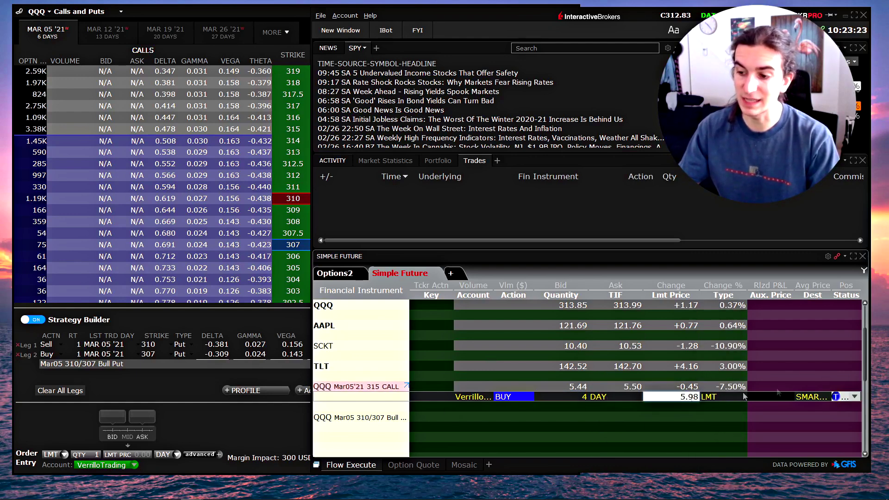
key("Delete")
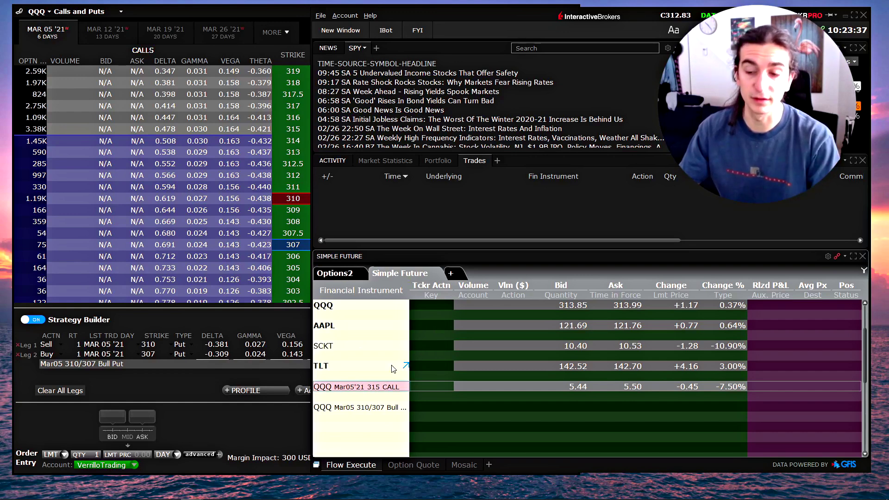
Examine the QQQ 315 call row's position and status cells and the descriptions of the Realized P&L and Auxiliary Price columns.
left_click(364, 389)
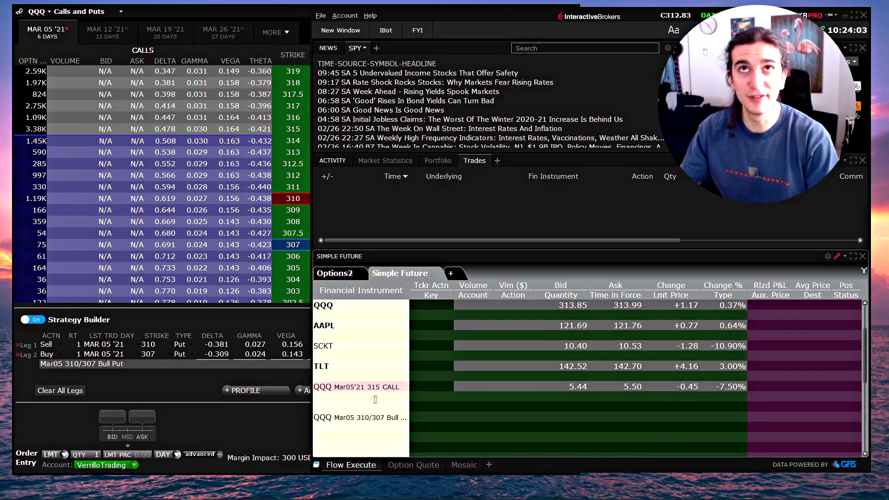
left_click(378, 389)
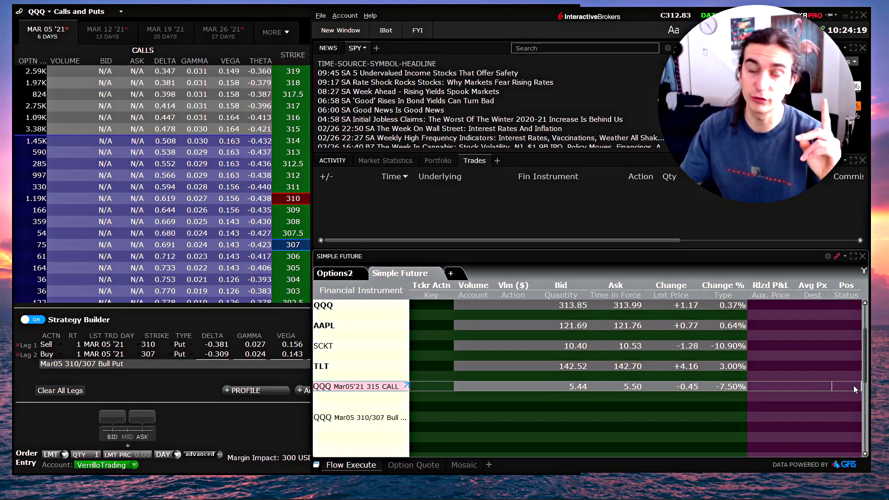
mouse_move(854, 387)
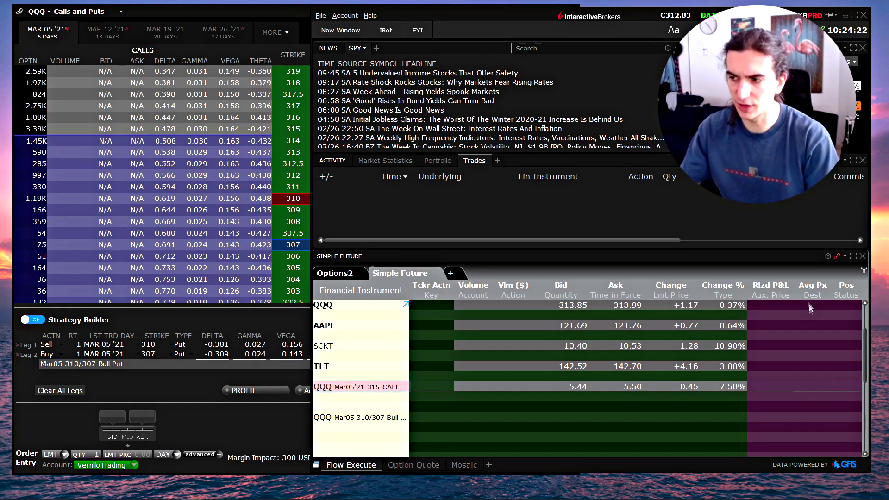
mouse_move(821, 296)
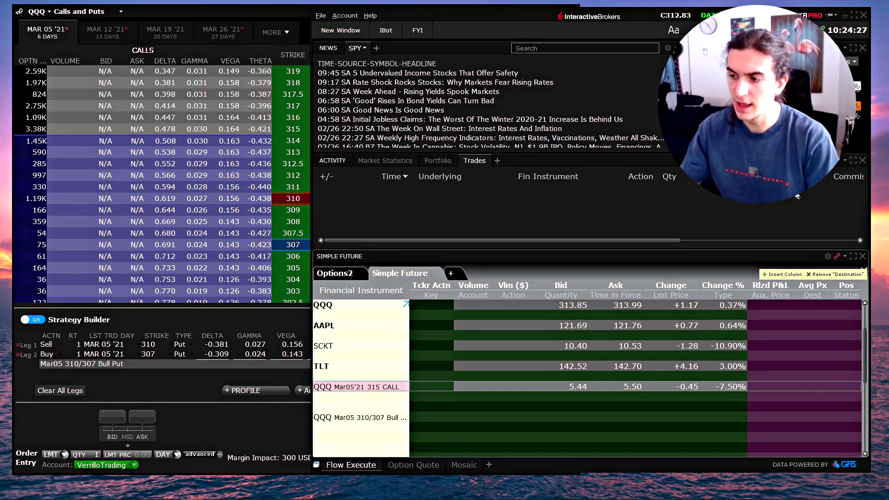
mouse_move(786, 293)
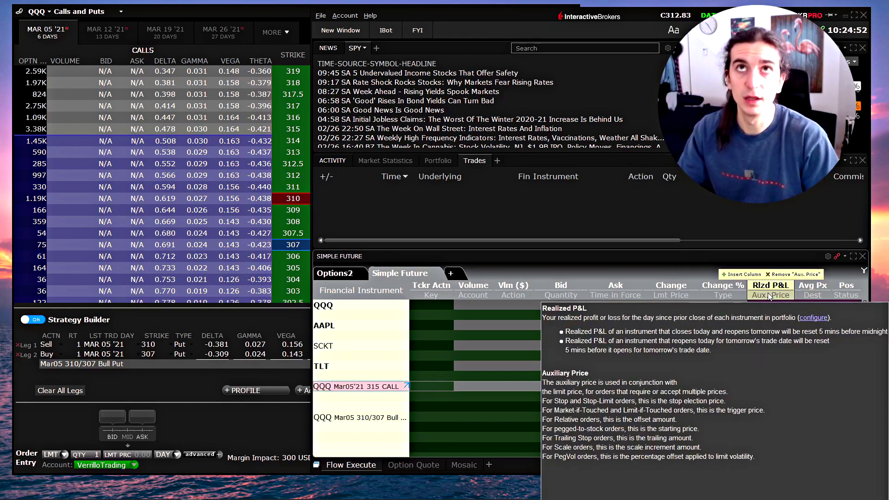
scroll(621, 366, "up", 3)
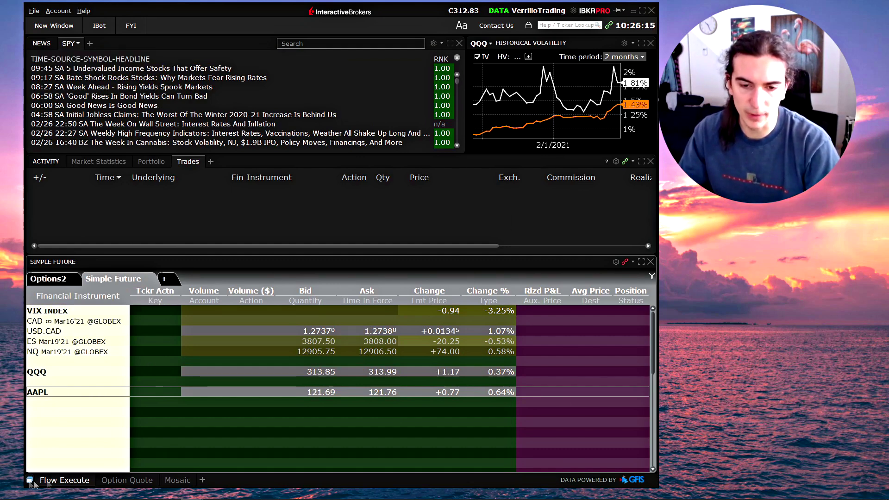
Create a new custom layout tab named Youtube.
left_click(202, 481)
left_click(232, 413)
type("Youtube")
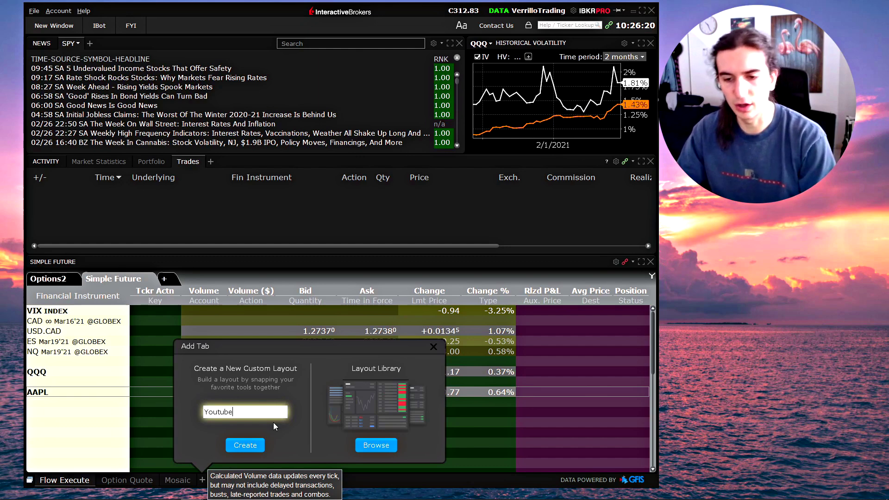
left_click(262, 443)
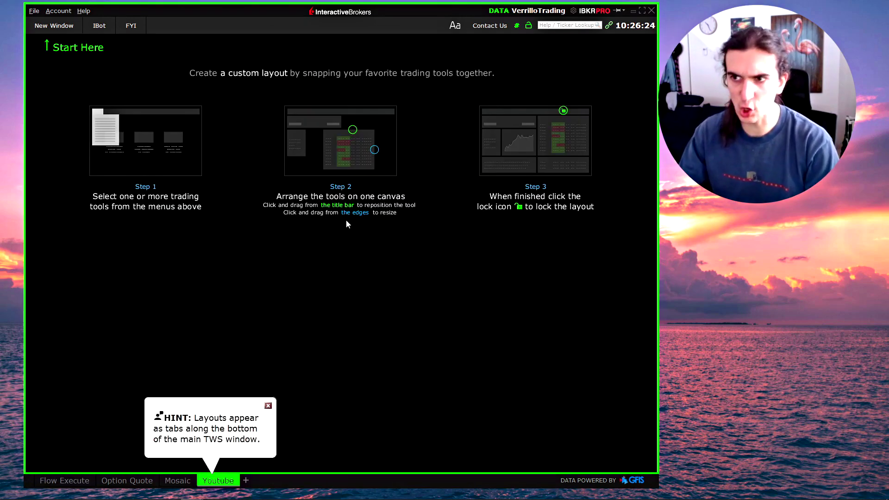
Start adding a Quote Monitor from the advanced tools to the empty Youtube layout.
left_click(43, 28)
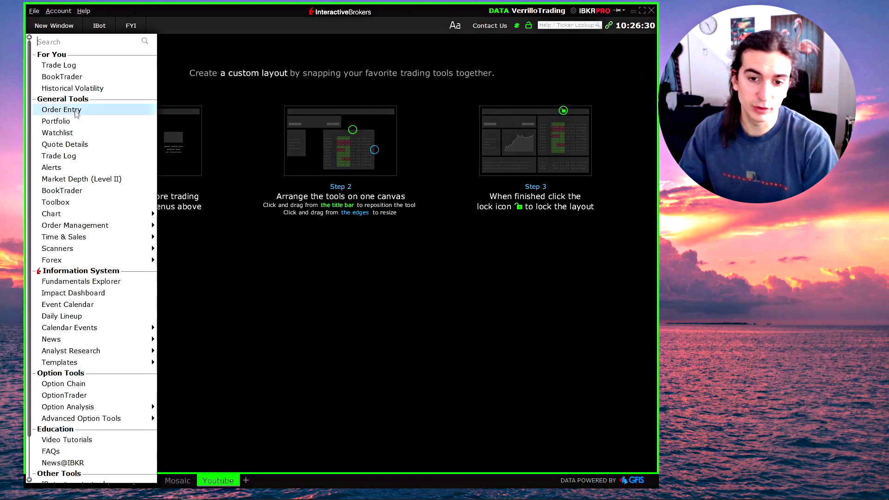
scroll(81, 189, "down", 2)
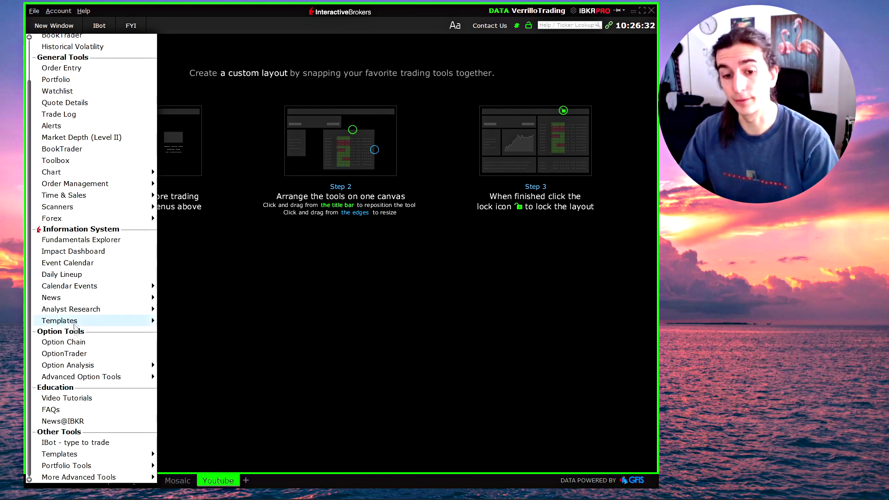
mouse_move(77, 479)
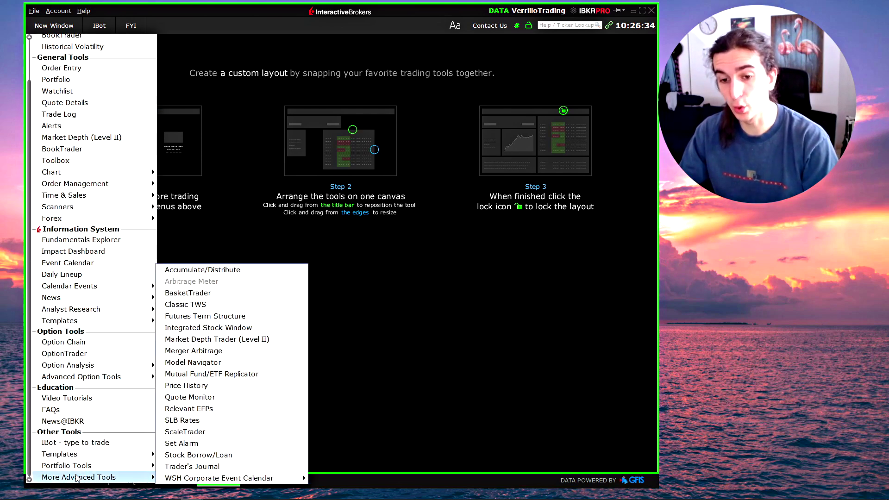
left_click(189, 397)
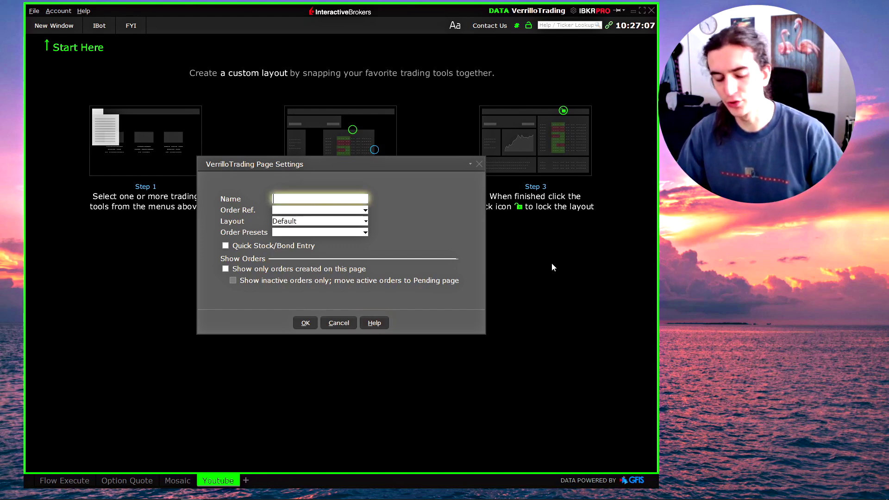
Create the Quote Monitor page named Youtube with the Default layout and enlarge it to fill the whole canvas.
type("Youtube")
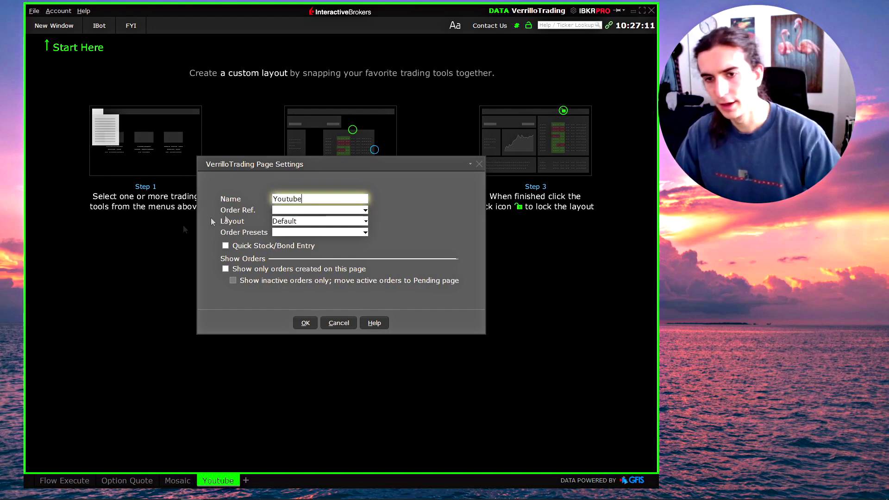
left_click(366, 211)
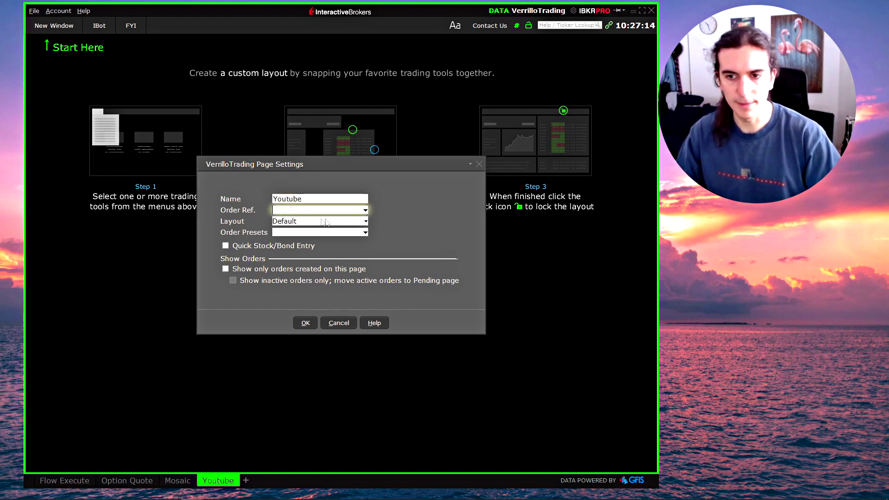
left_click(291, 222)
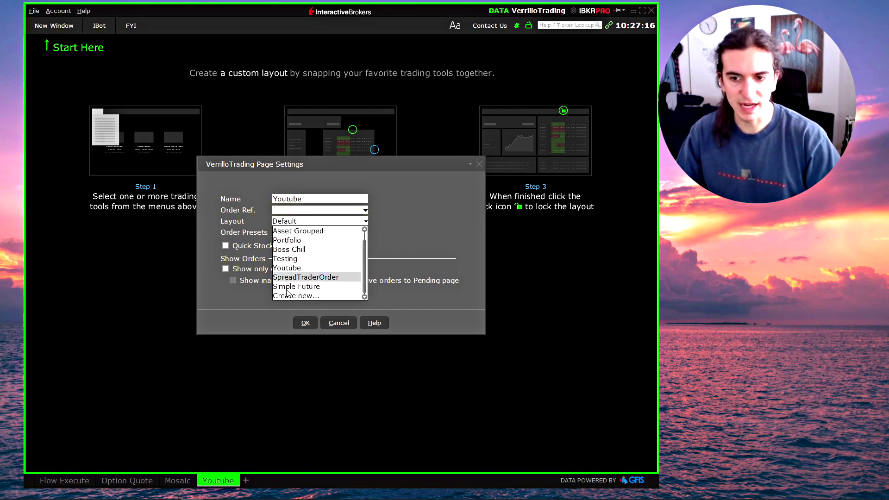
left_click(345, 222)
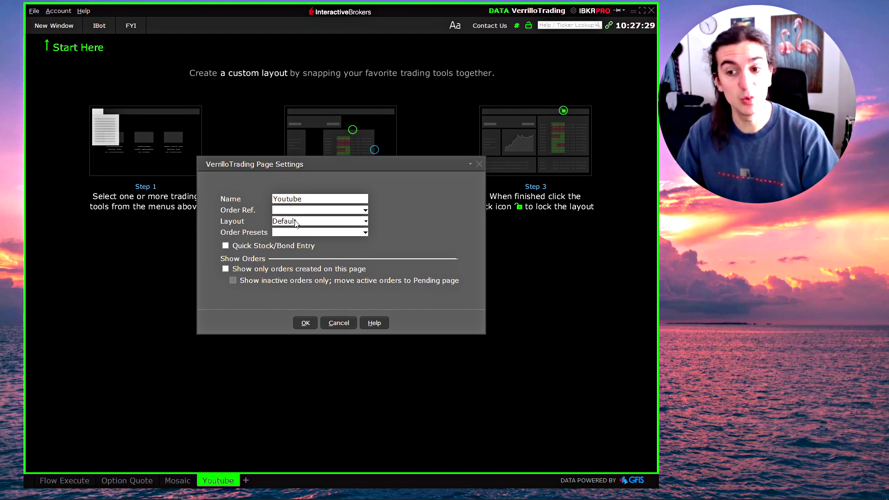
left_click(297, 222)
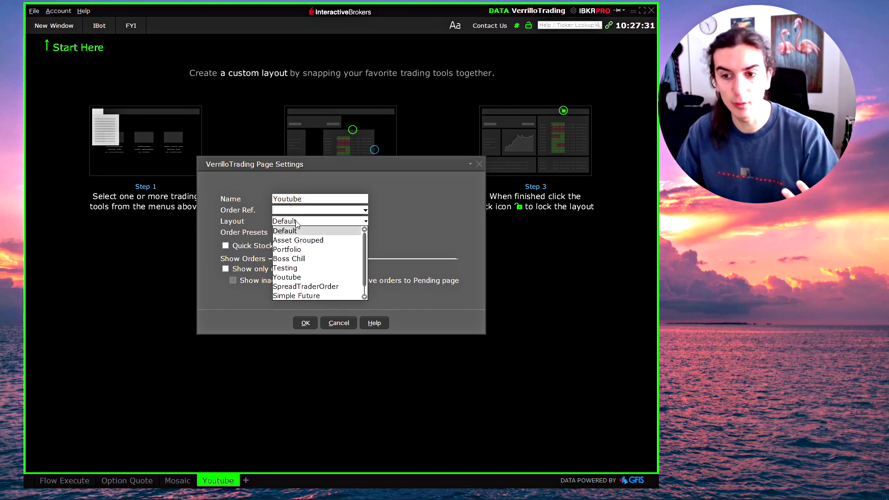
scroll(301, 260, "down", 1)
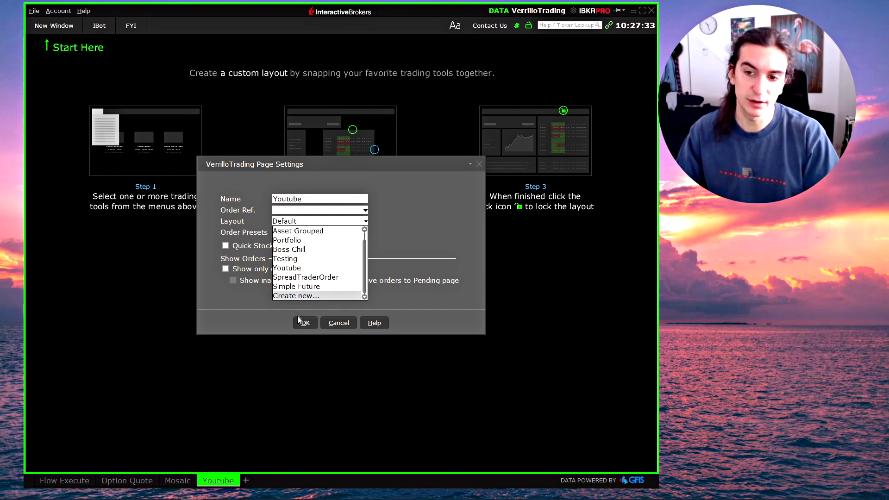
left_click(293, 232)
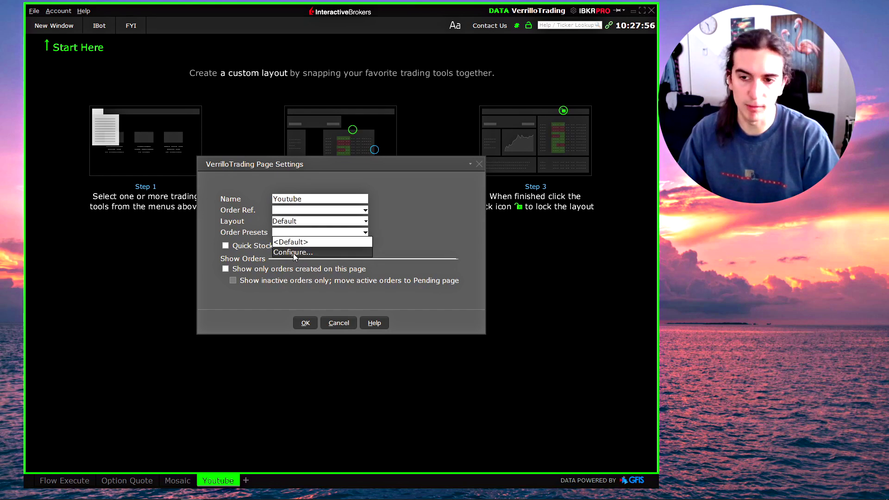
left_click(237, 235)
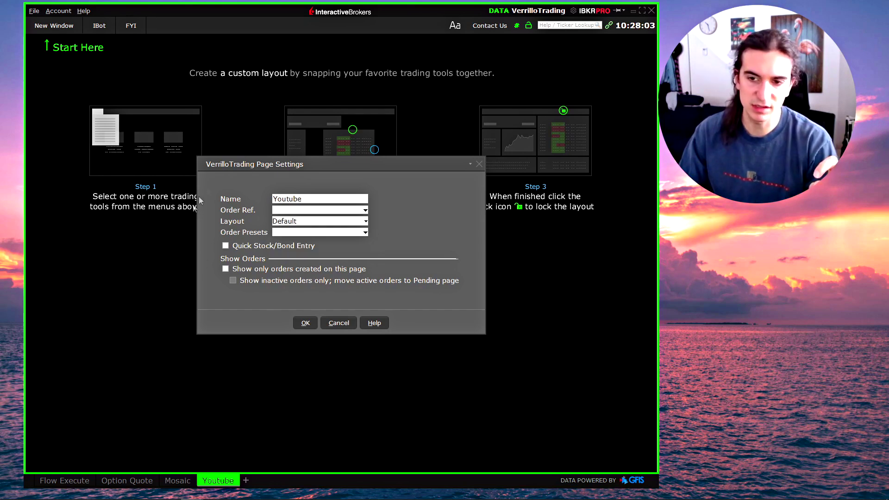
left_click(307, 326)
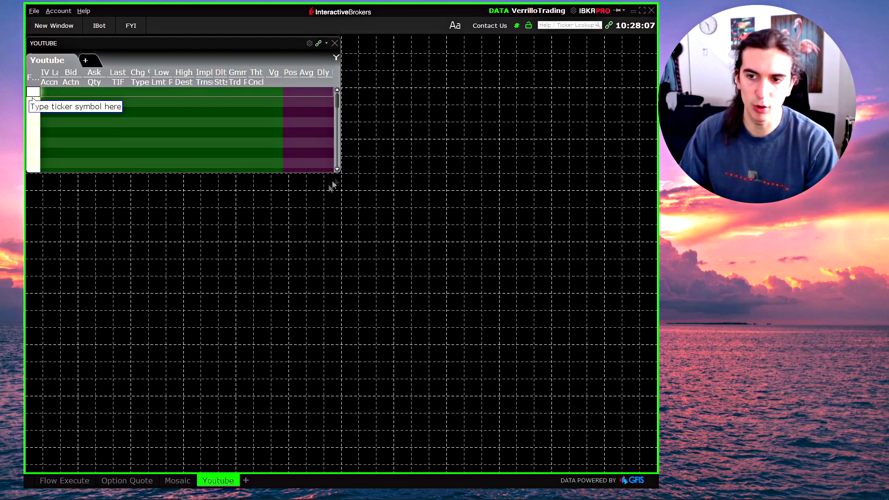
left_click_drag(340, 173, 663, 471)
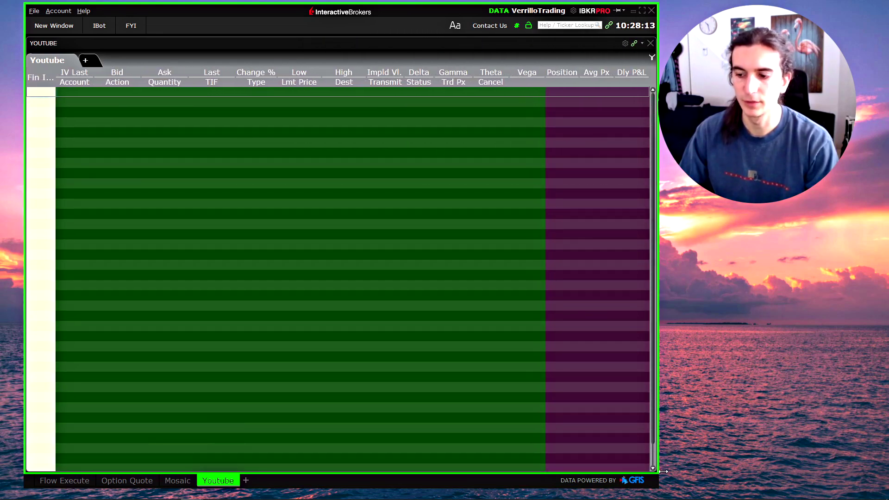
Shrink the Quote Monitor to the lower part of the Youtube layout, leaving free space above it, and lock the layout.
left_click_drag(481, 37, 490, 206)
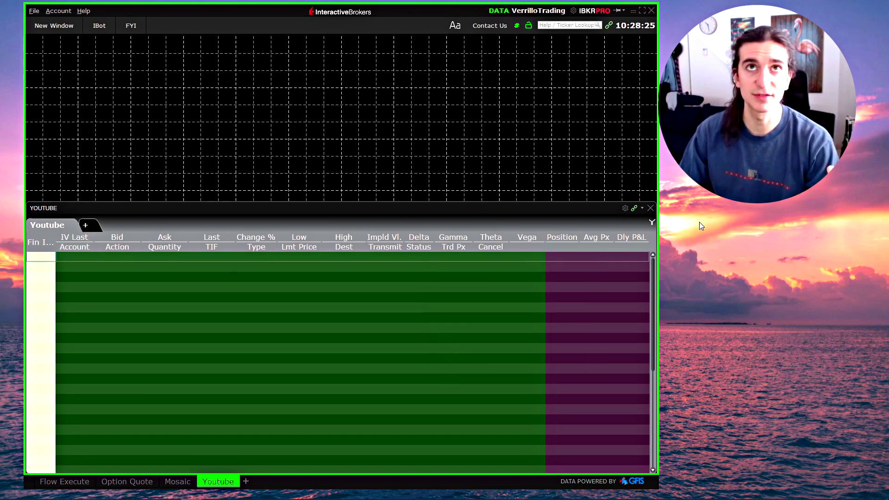
left_click(528, 26)
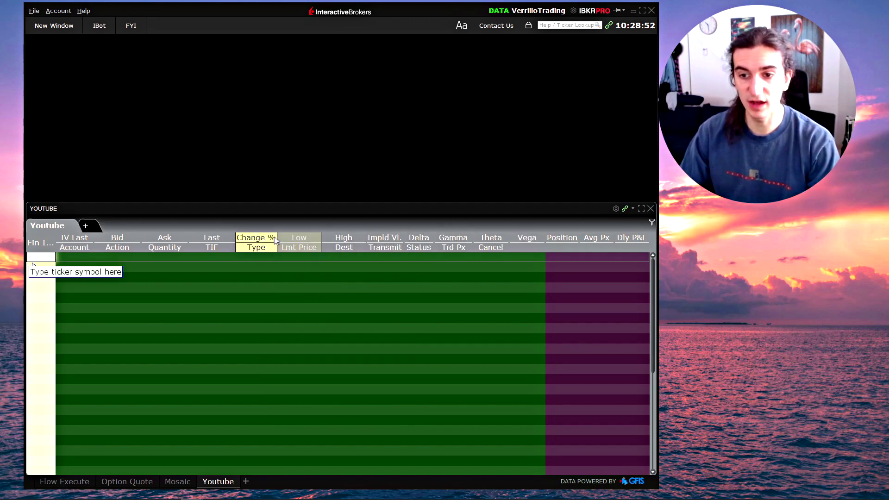
Remove the Vega, Theta and Implied Vol. % columns from the Quote Monitor's Default Layout and apply the changes.
right_click(246, 247)
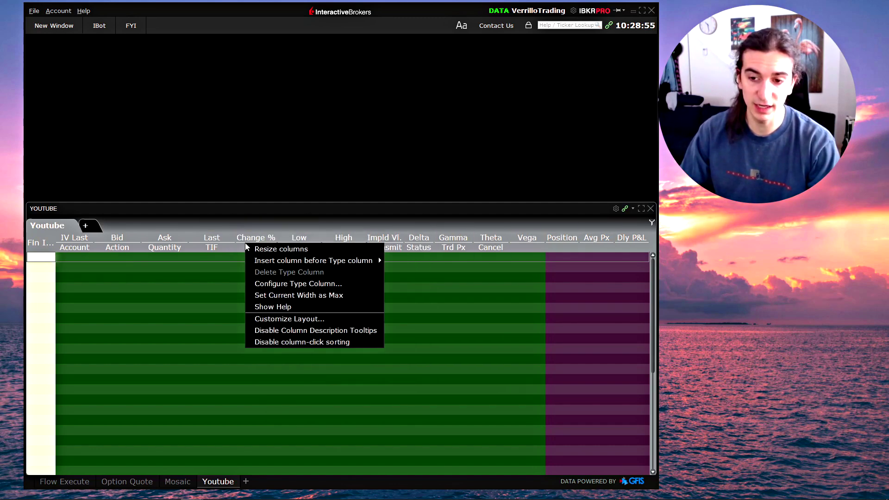
left_click(287, 319)
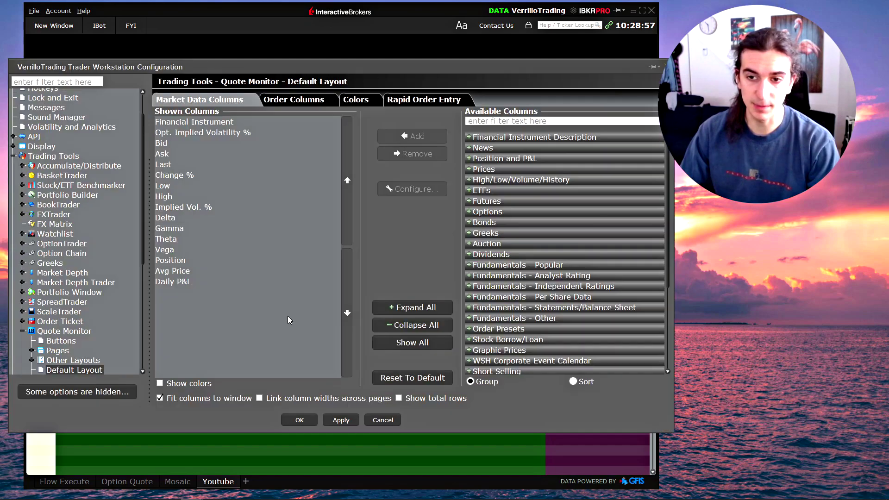
left_click_drag(292, 63, 376, 48)
left_click(255, 199)
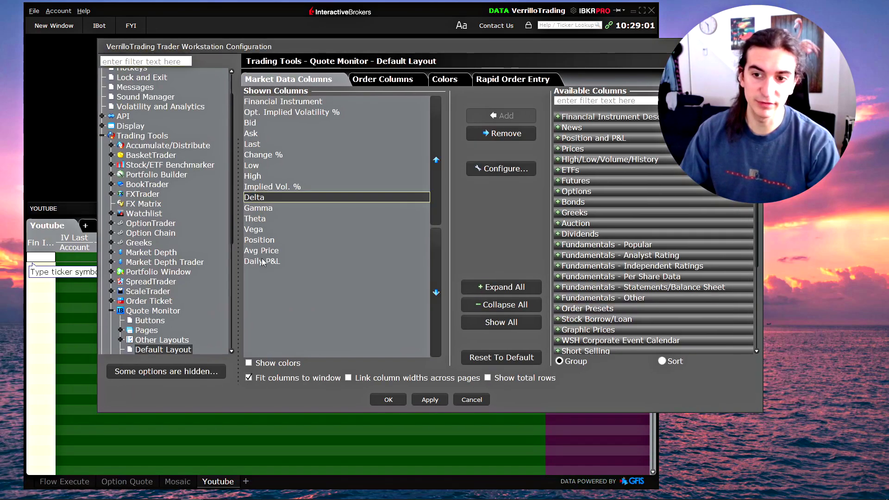
left_click(259, 230)
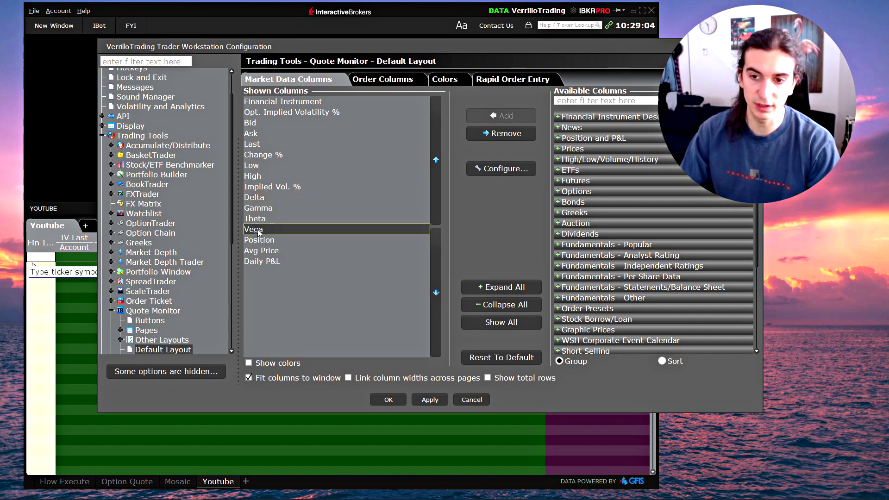
left_click(484, 135)
left_click(275, 219)
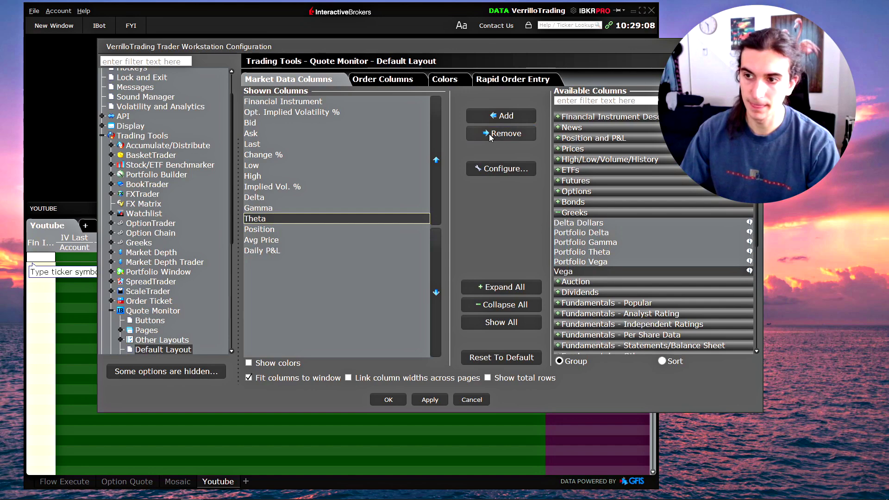
left_click(492, 135)
left_click(430, 401)
left_click_drag(426, 49, 386, 405)
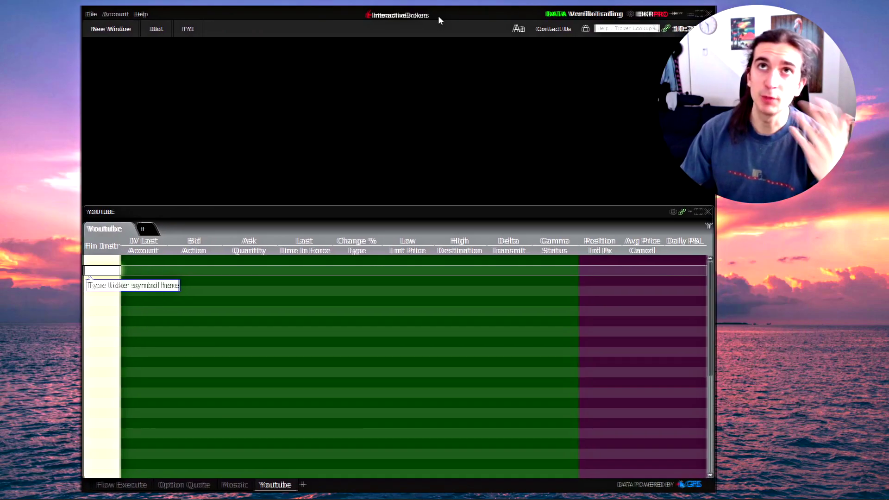
Add a Trades activity window and a News window side by side above the Quote Monitor.
left_click_drag(438, 15, 418, 15)
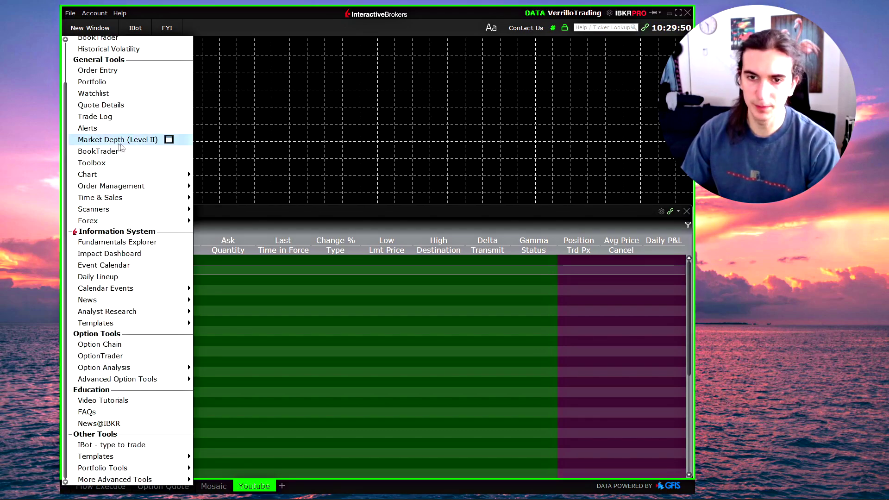
mouse_move(186, 186)
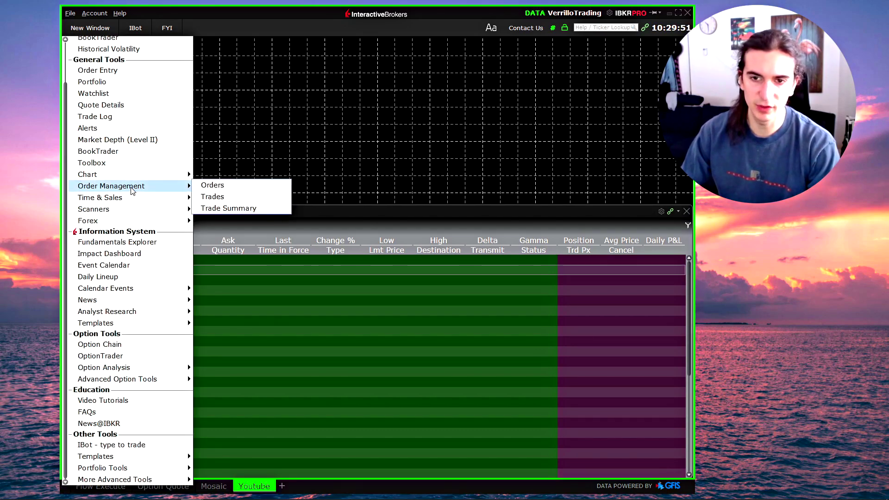
left_click(227, 196)
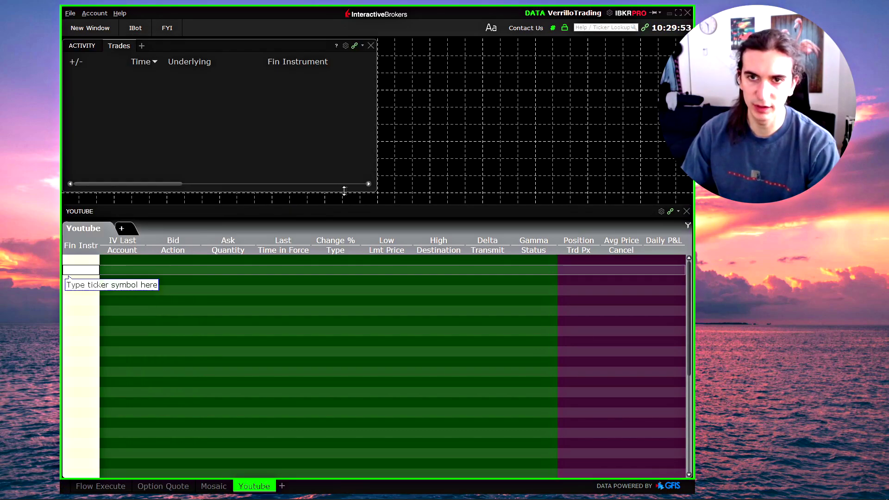
left_click_drag(375, 191, 410, 203)
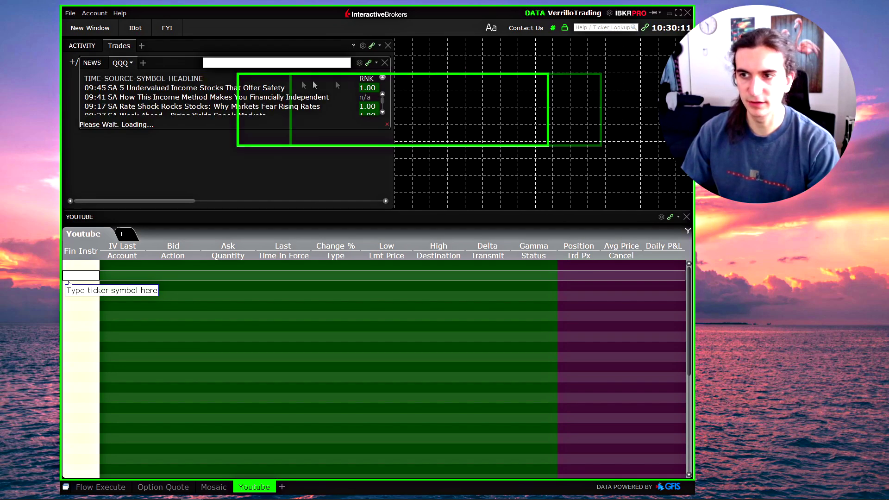
left_click_drag(315, 85, 383, 116)
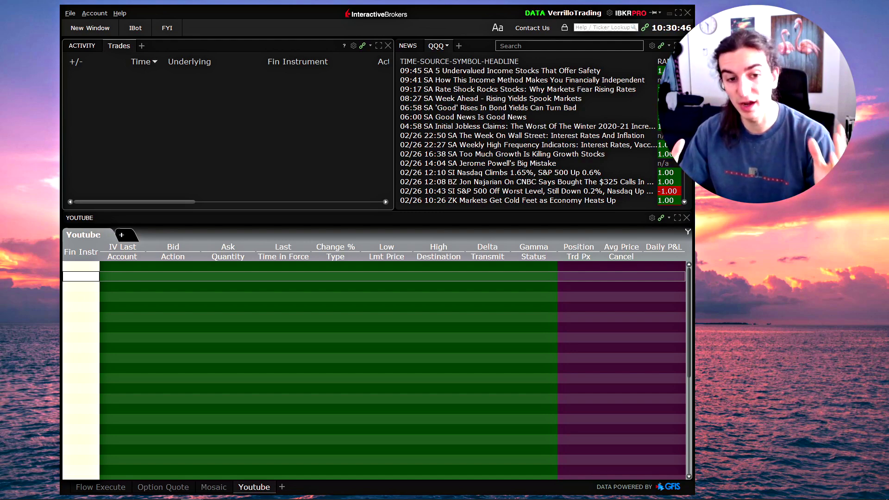
Add the continuous E-mini S&P 500 (ES) future from GLOBEX to the Youtube Quote Monitor.
left_click_drag(387, 17, 405, 15)
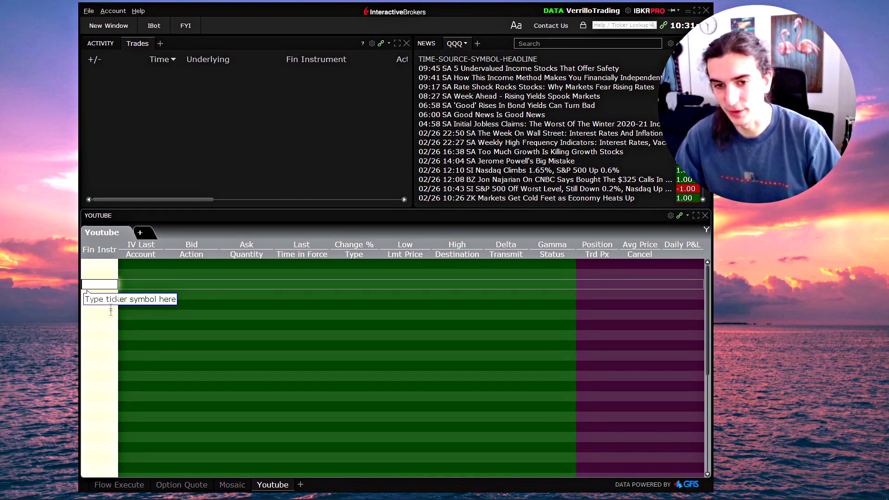
left_click(100, 276)
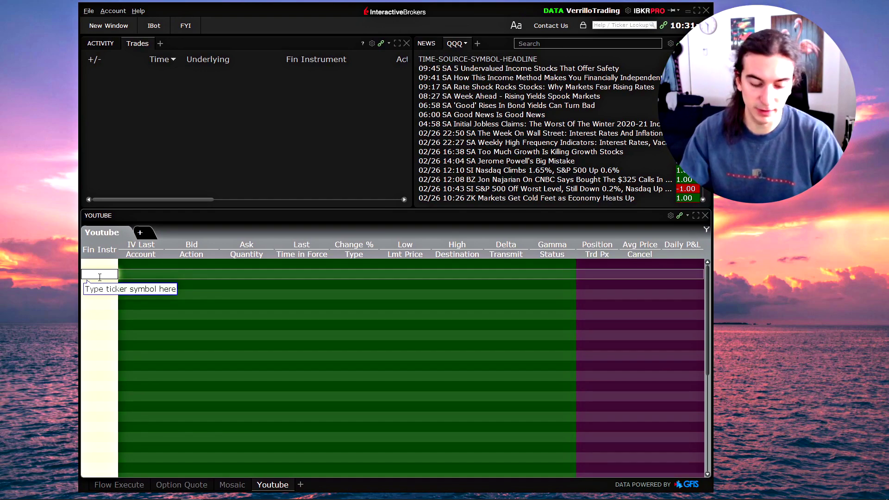
type("es")
key("Return")
key("Escape")
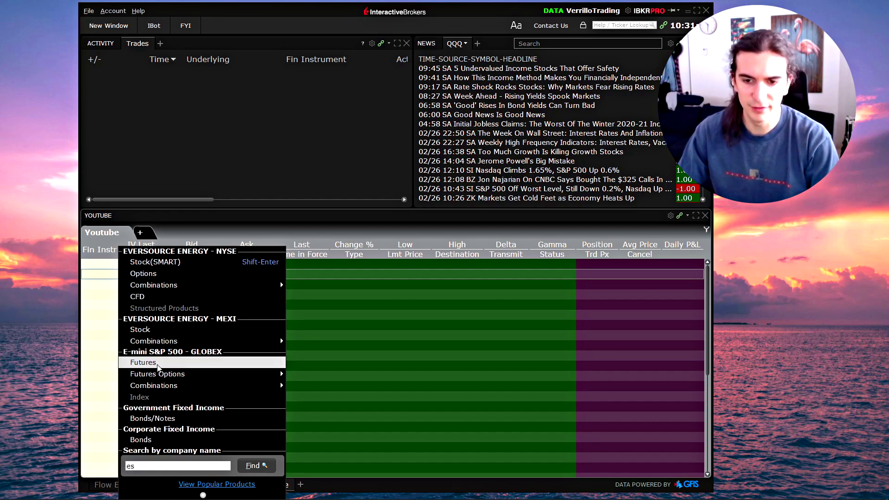
left_click(203, 362)
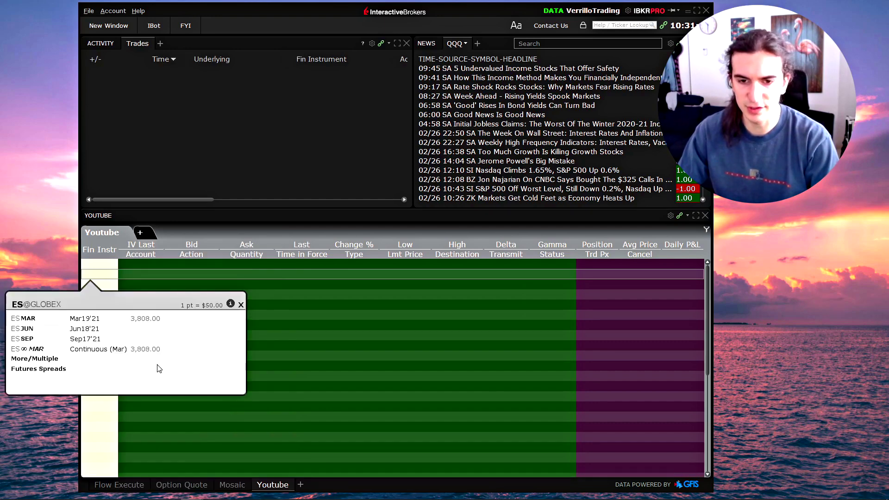
left_click(71, 353)
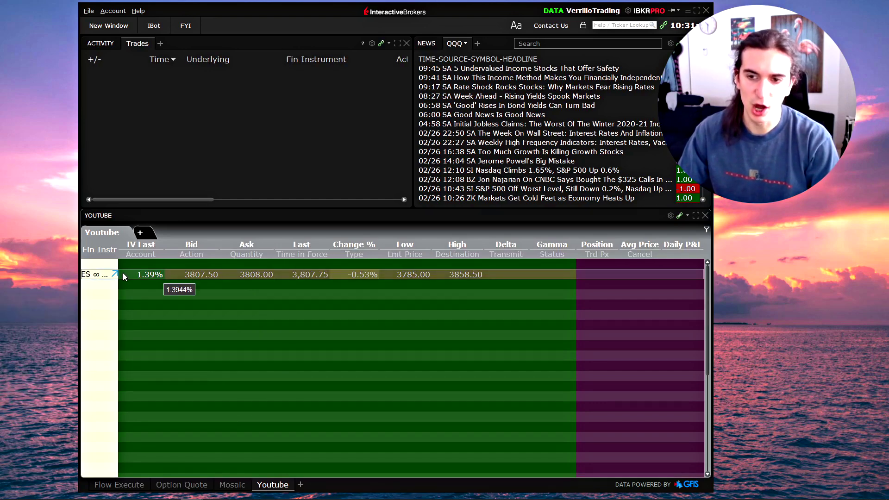
Create a market BUY order line for 1 ES continuous future and delete that order line without transmitting it.
left_click(98, 275)
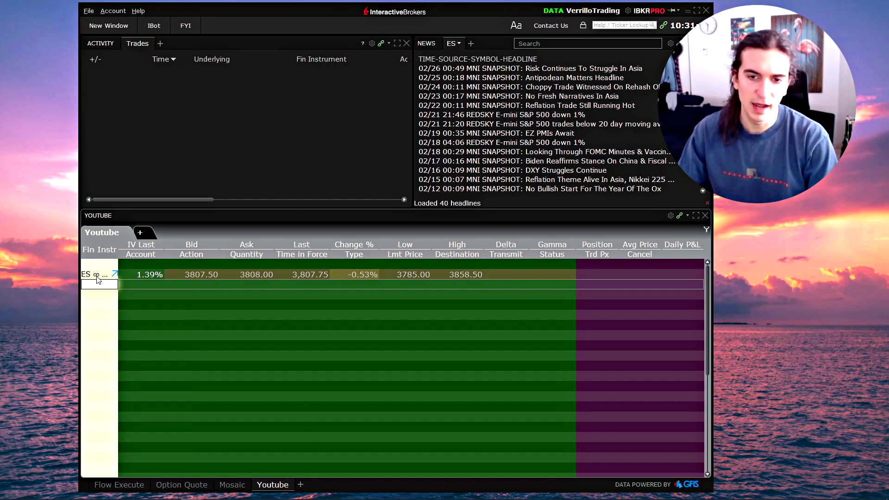
right_click(101, 277)
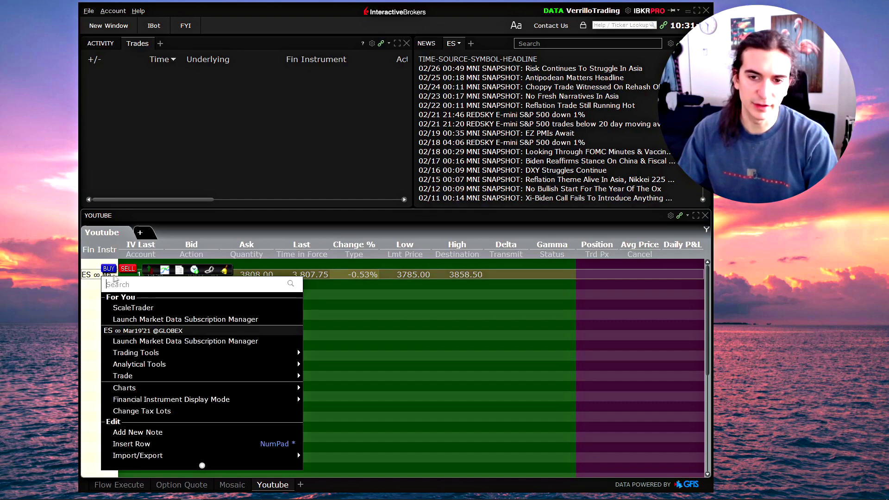
left_click(90, 279)
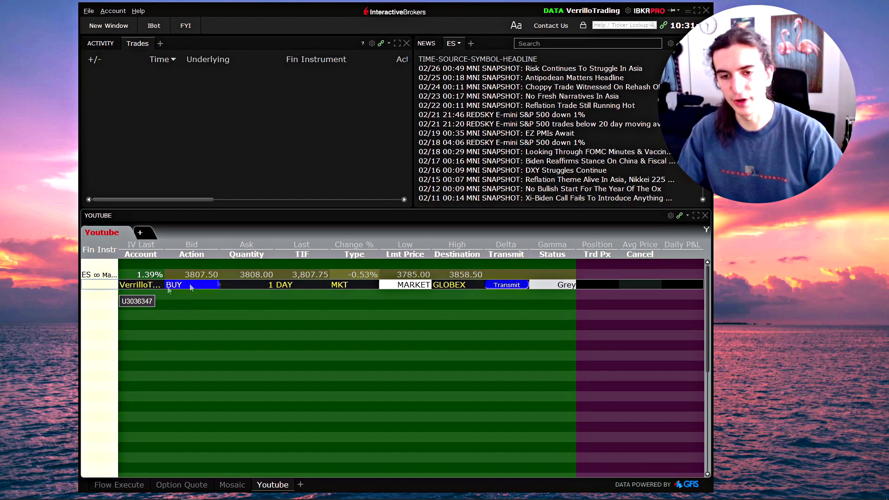
key("Delete")
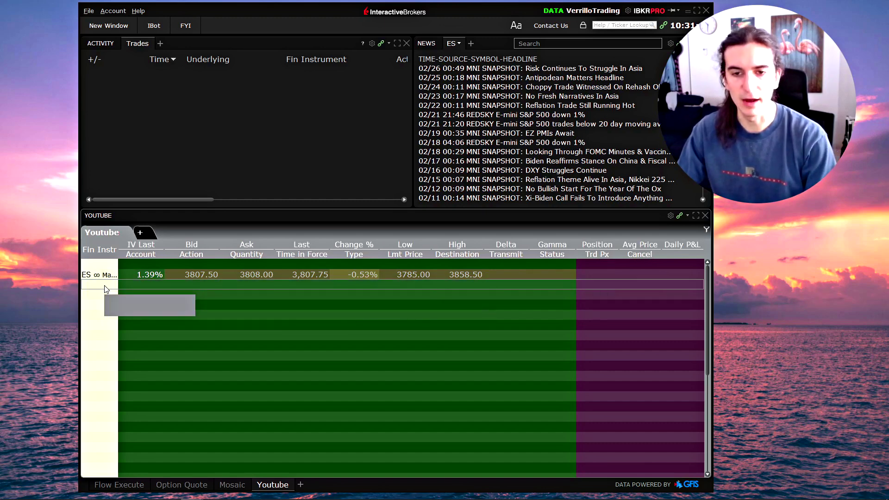
Open the Hotkeys page of the Global Configuration.
left_click(87, 13)
left_click(88, 13)
left_click(88, 13)
left_click(116, 47)
key("Escape")
left_click(89, 11)
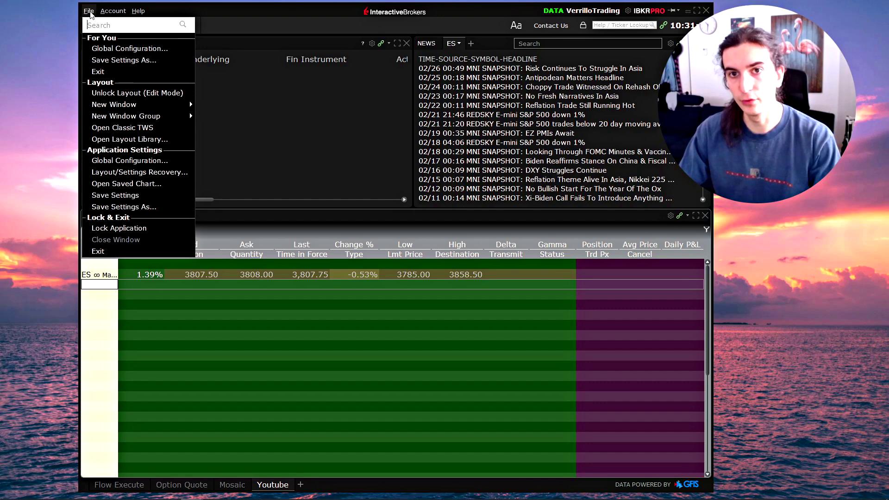
left_click(122, 49)
scroll(112, 238, "up", 2)
left_click(101, 125)
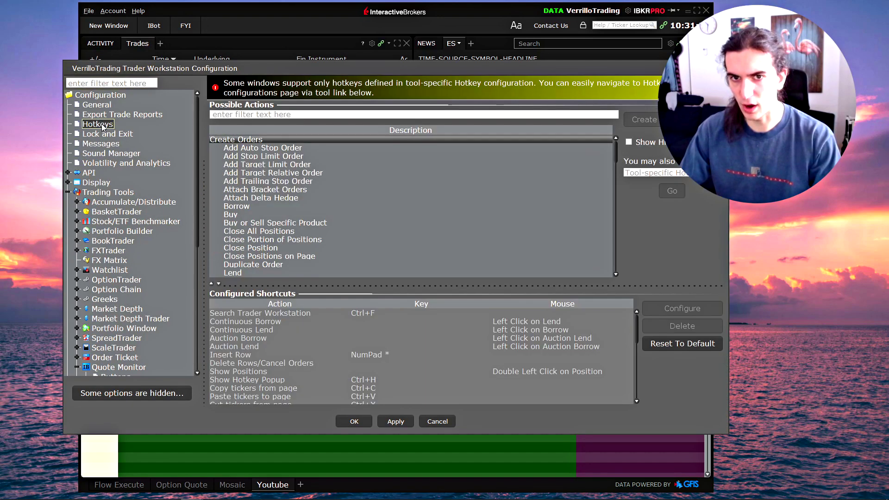
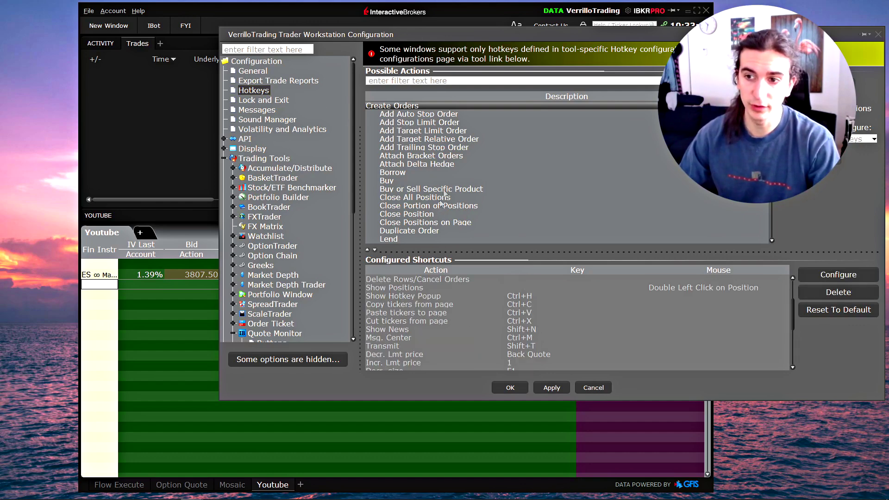
Customize a new Buy hotkey with order type LMT and the limit price based on Bid.
scroll(451, 154, "down", 4)
scroll(401, 187, "up", 4)
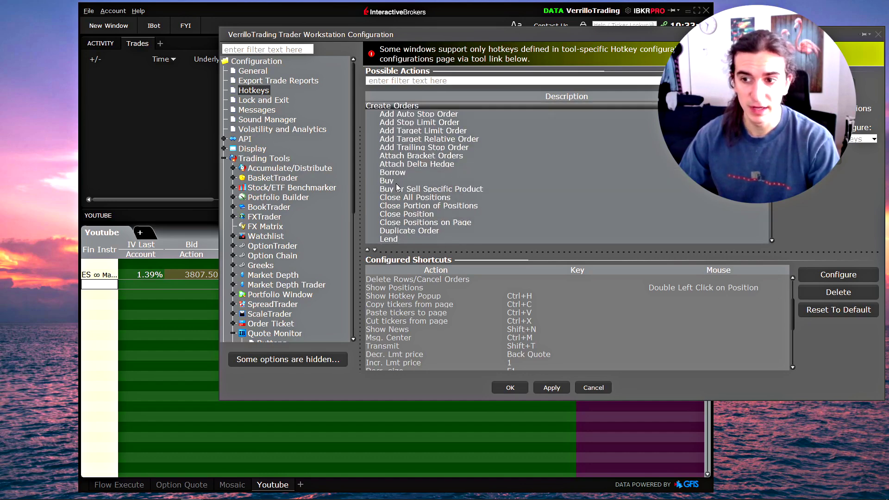
double_click(397, 181)
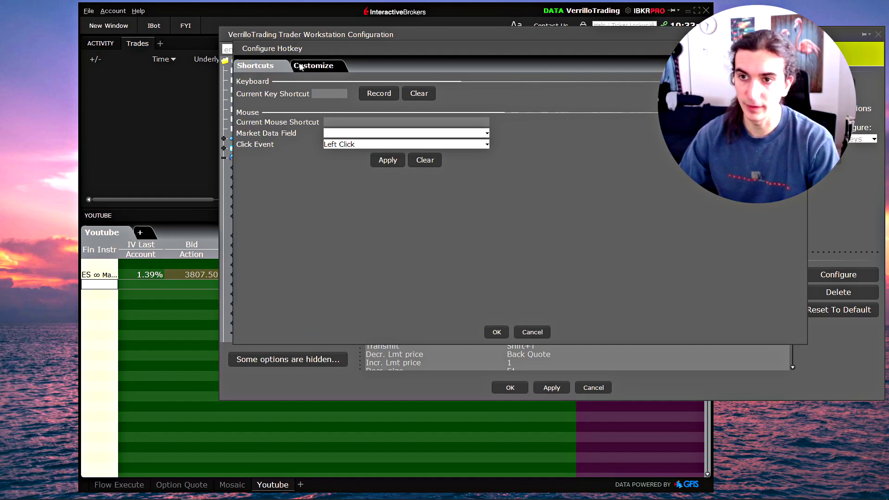
left_click(302, 67)
left_click(373, 109)
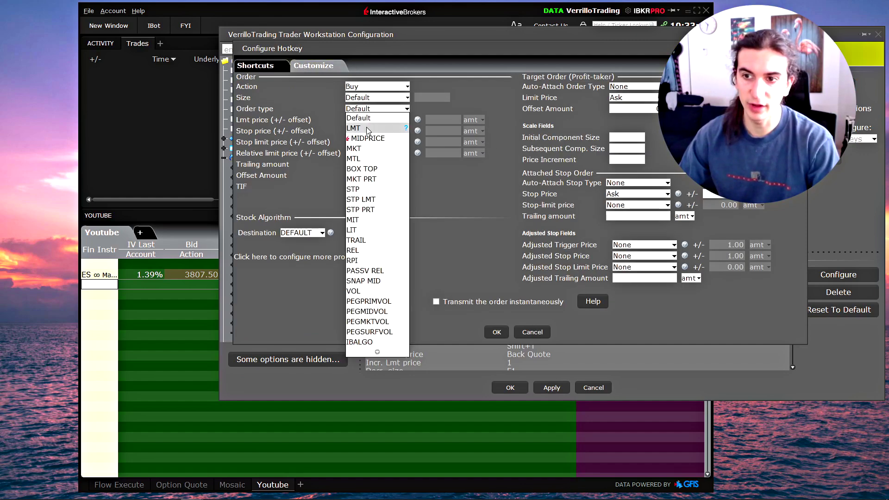
left_click(365, 128)
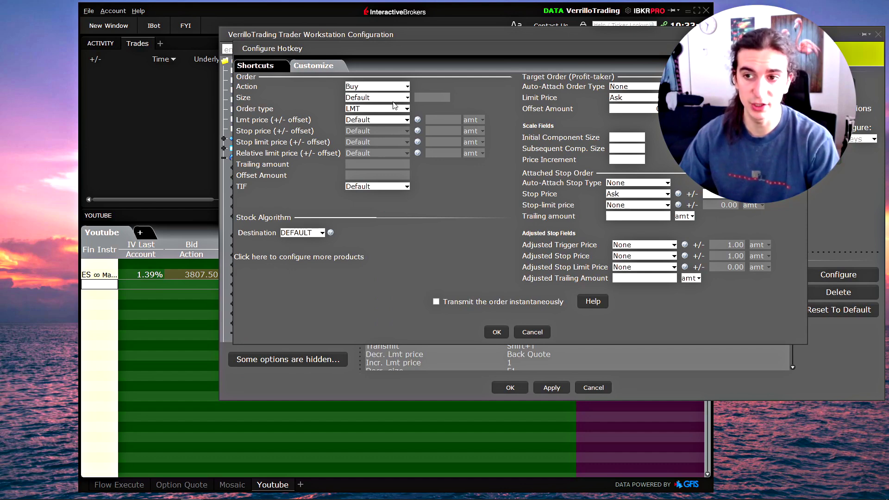
left_click(374, 120)
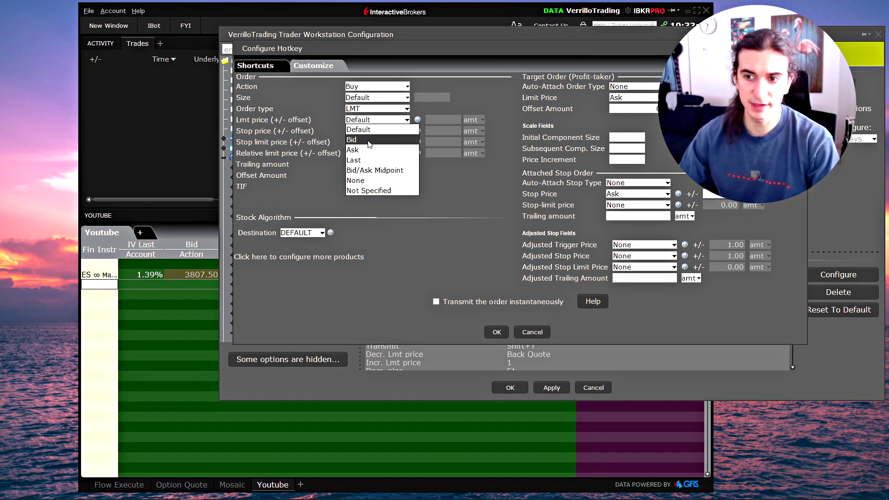
left_click(369, 140)
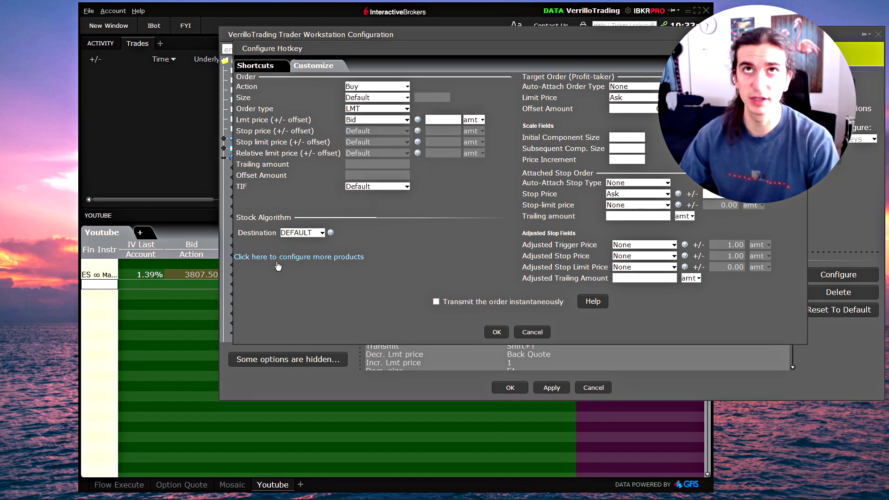
Assign the Shift+B key combination to the Buy LMT at Bid hotkey and save it.
left_click(255, 65)
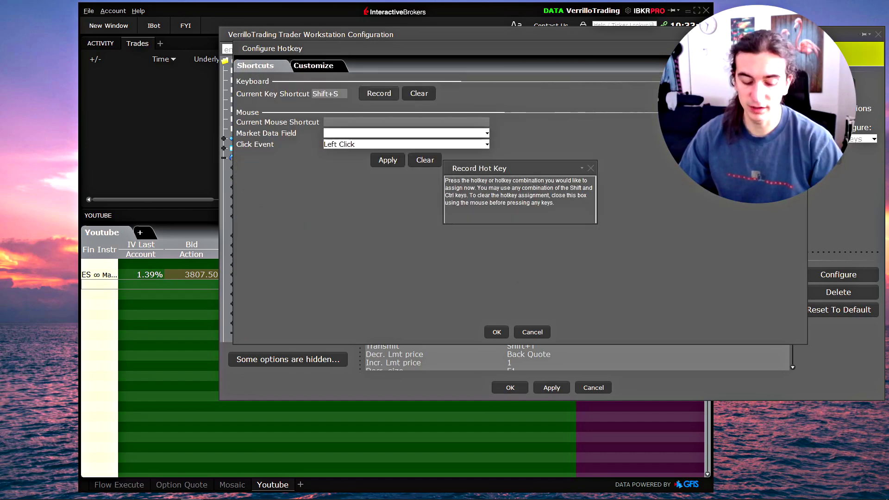
key("shift+s")
left_click(497, 332)
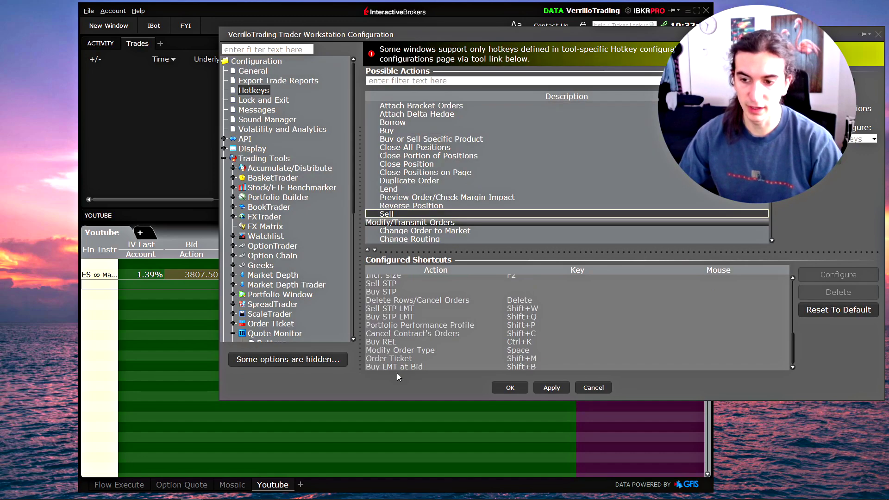
Start a new Sell order hotkey and assign it the Shift+S key combination.
left_click(400, 368)
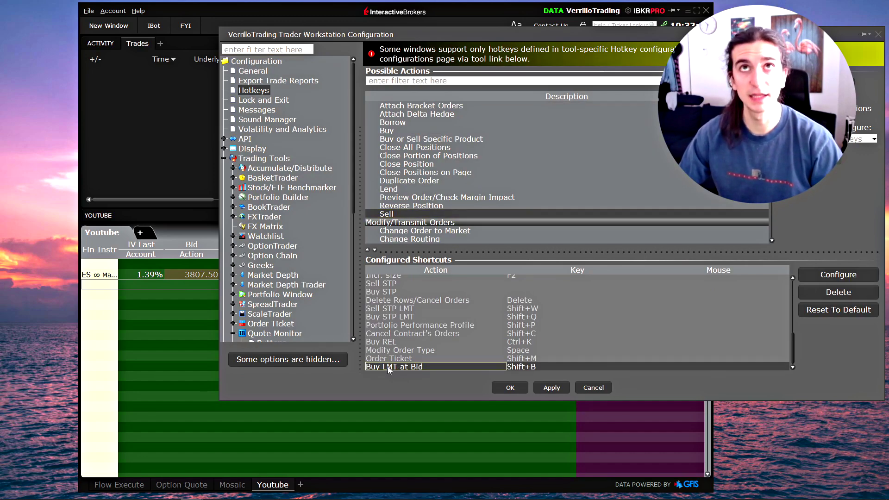
left_click(408, 214)
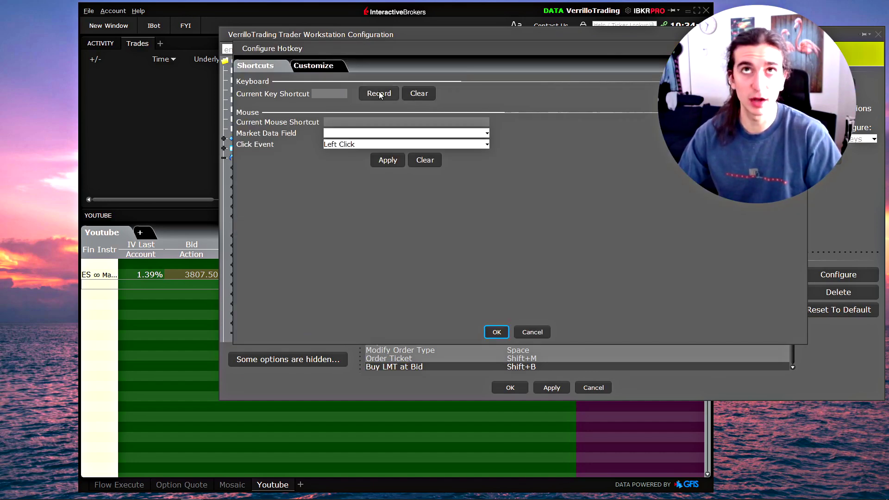
left_click(380, 94)
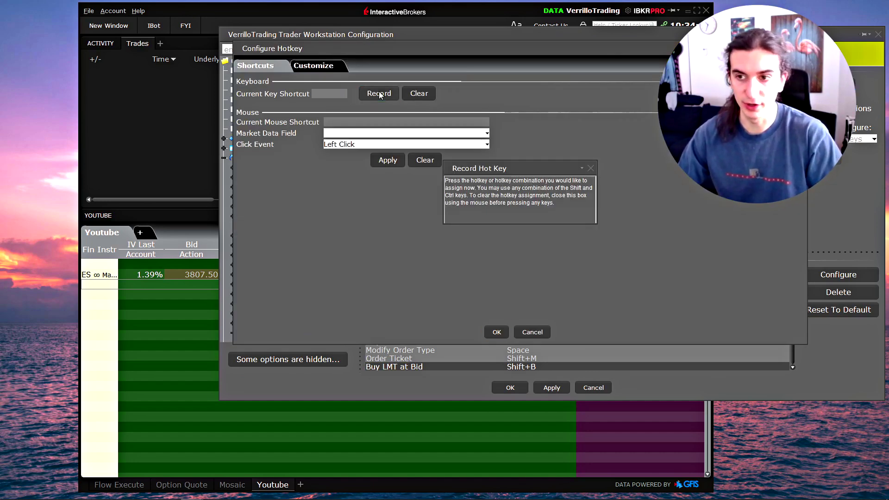
key("shift+s")
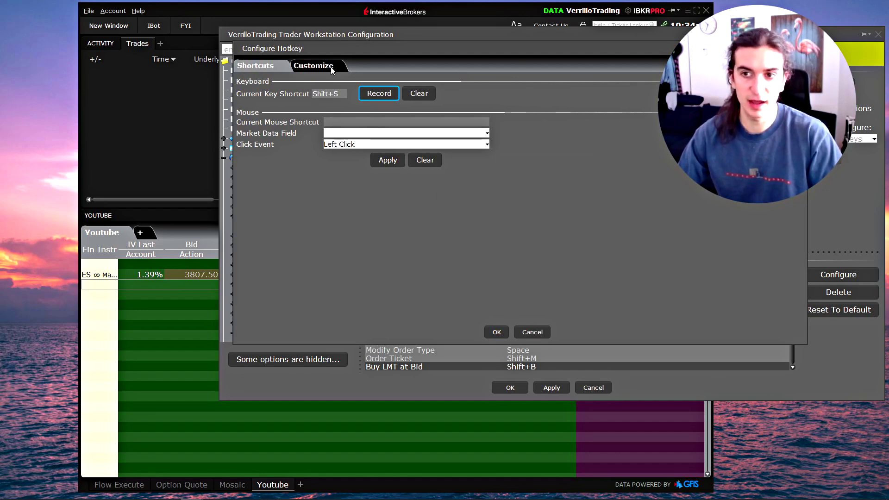
Customize the Sell hotkey with order type LMT and the limit price based on Ask, and save the hotkey configuration.
left_click(330, 66)
left_click(380, 109)
left_click(379, 128)
left_click(379, 120)
left_click(371, 152)
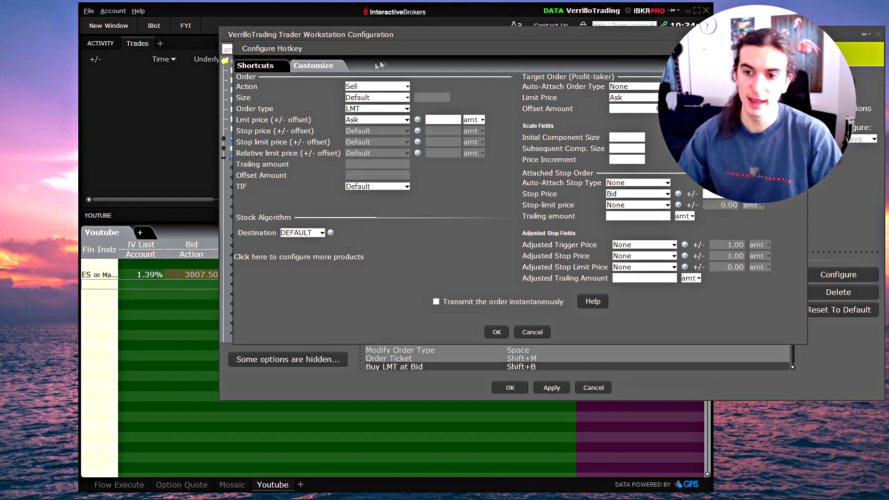
left_click(497, 332)
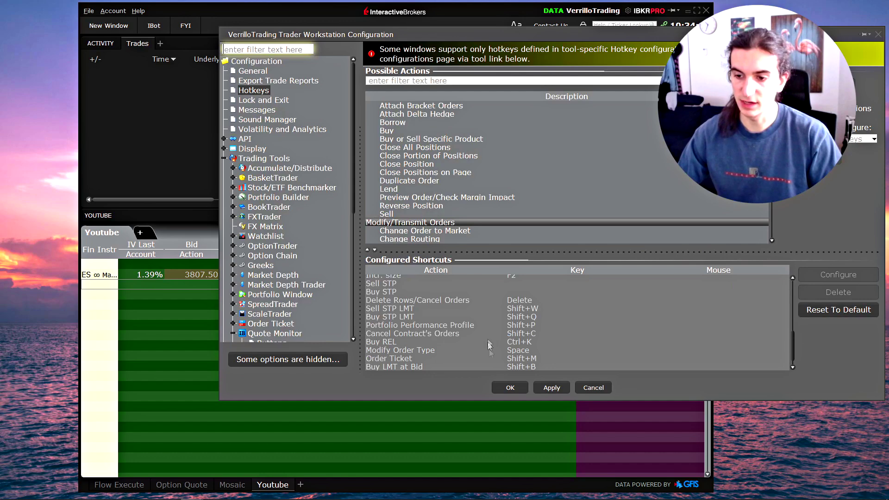
scroll(463, 345, "down", 1)
left_click(397, 360)
left_click(510, 388)
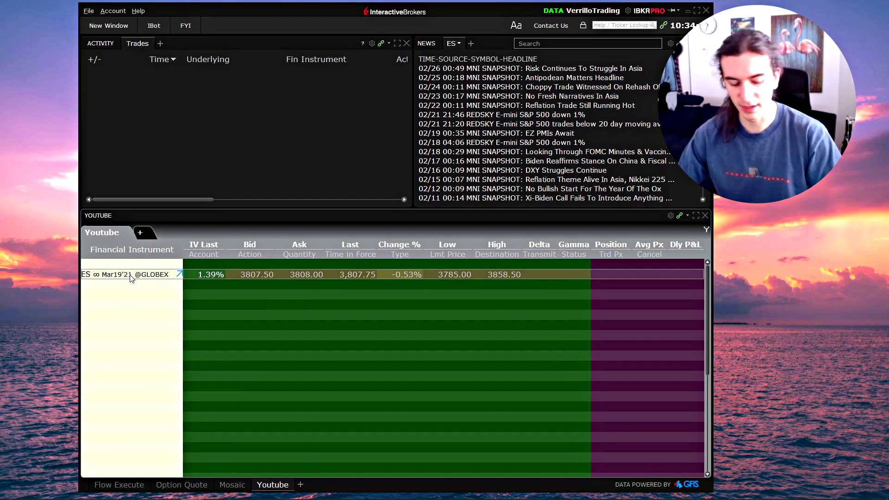
Bring up the Order Ticket for the ES continuous future and dismiss it without transmitting.
left_click(371, 271)
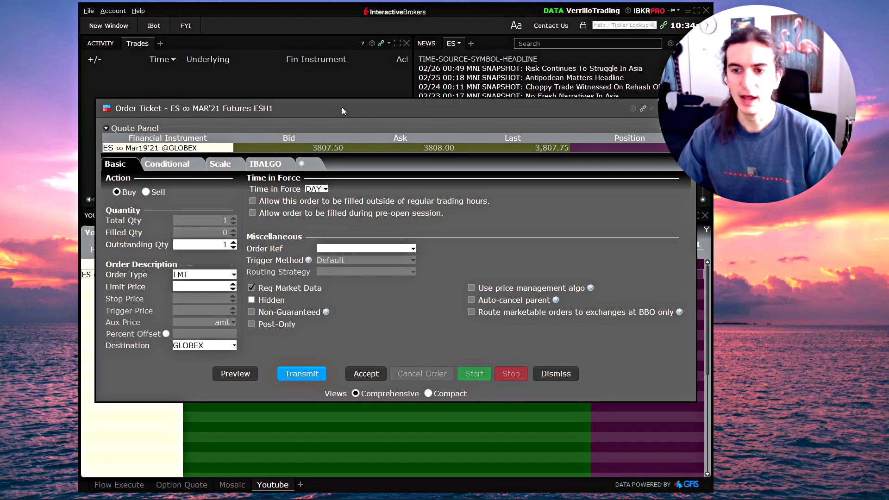
mouse_move(342, 112)
left_mouse_down()
mouse_move(347, 88)
mouse_move(346, 112)
mouse_move(338, 111)
left_mouse_up()
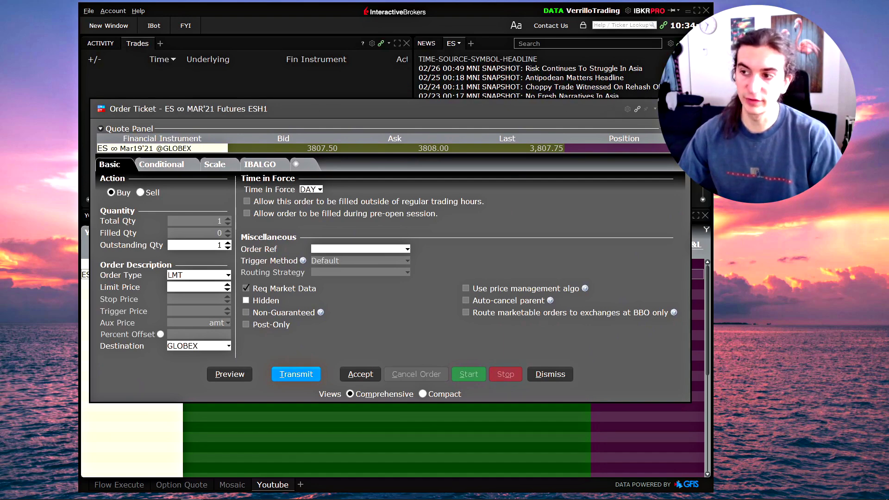
key("Escape")
Add AAPL to the Youtube quote monitor and create a limit BUY order line for 100 shares.
type("aapl")
key("Return")
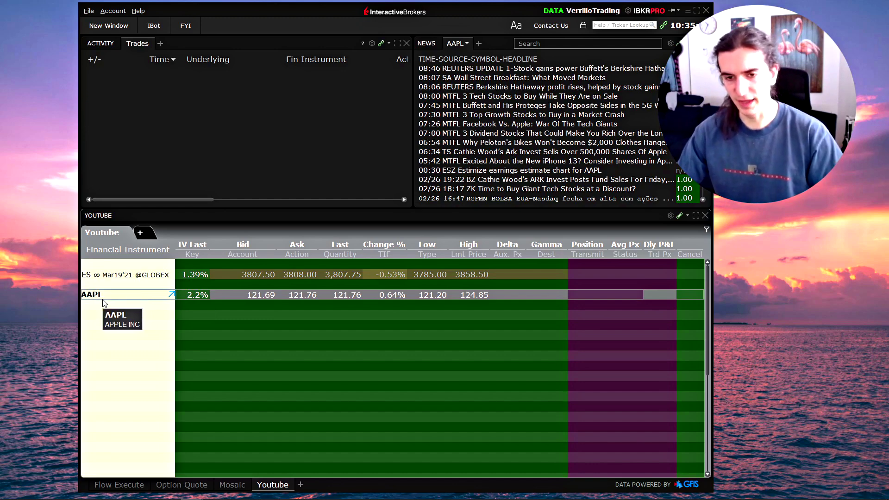
key("b")
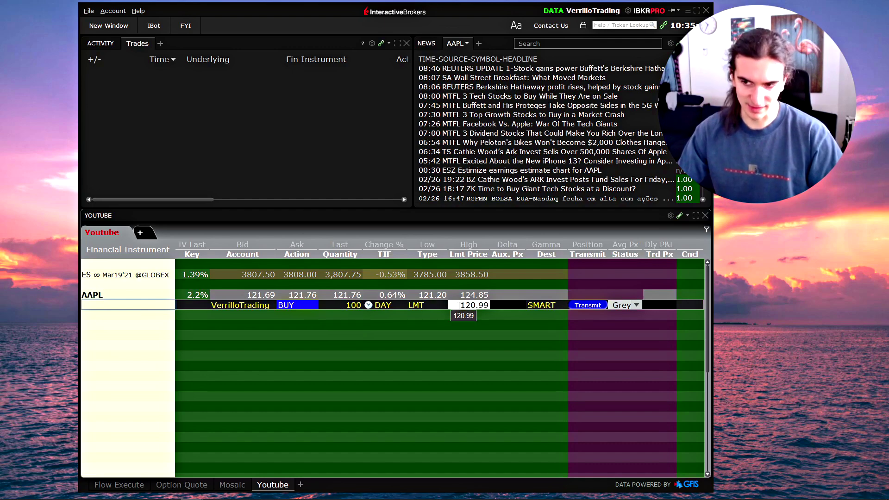
Examine the limit price, order type choices and time-in-force choices on the AAPL BUY order line.
left_click(463, 305)
key("shift+Tab")
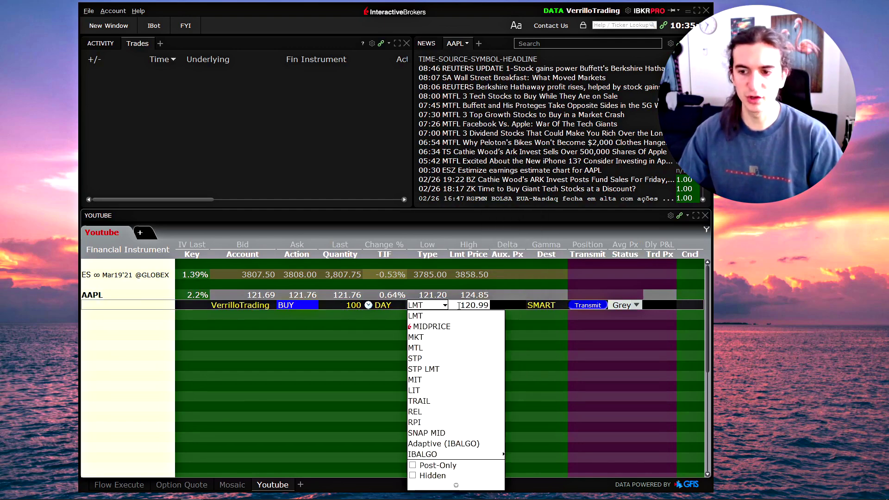
key("Tab")
left_click(421, 310)
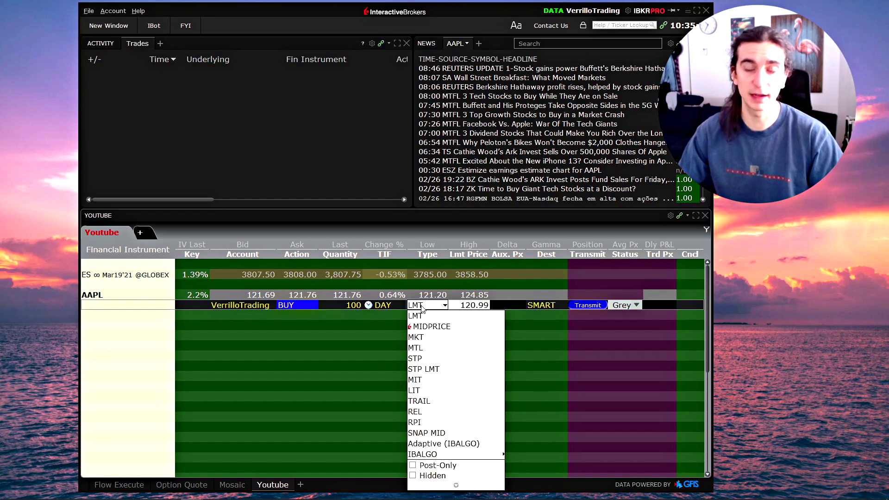
key("shift+Tab")
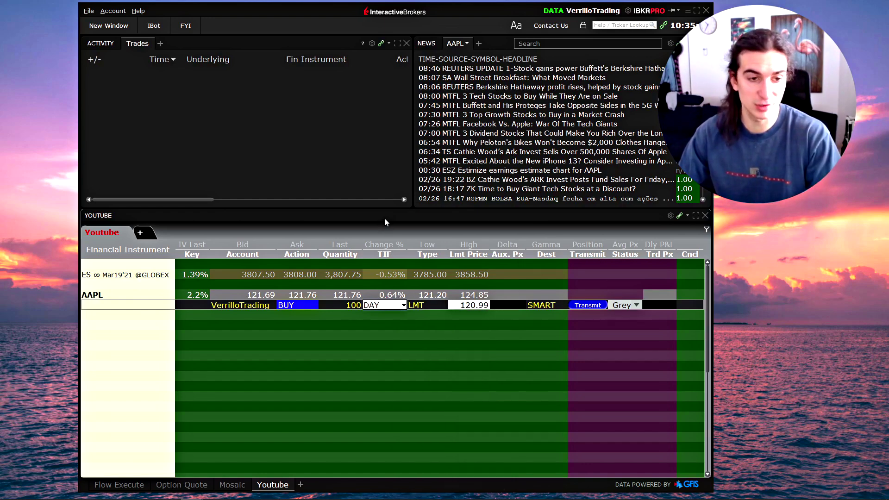
left_click(376, 306)
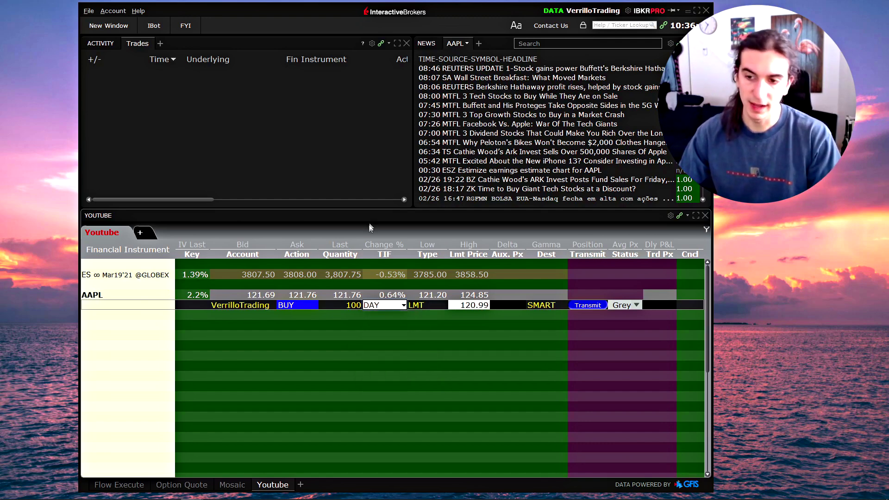
left_click(375, 305)
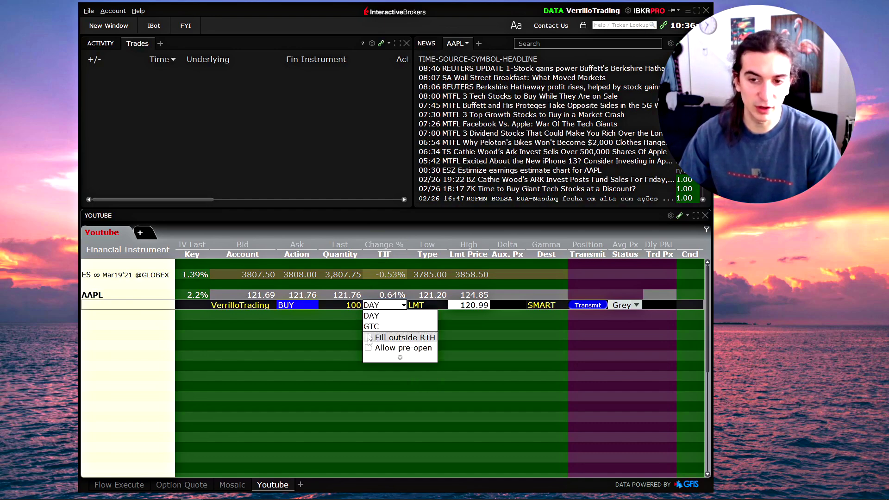
left_click(375, 224)
Open the Stocks order presets in the Global Configuration.
left_click(89, 11)
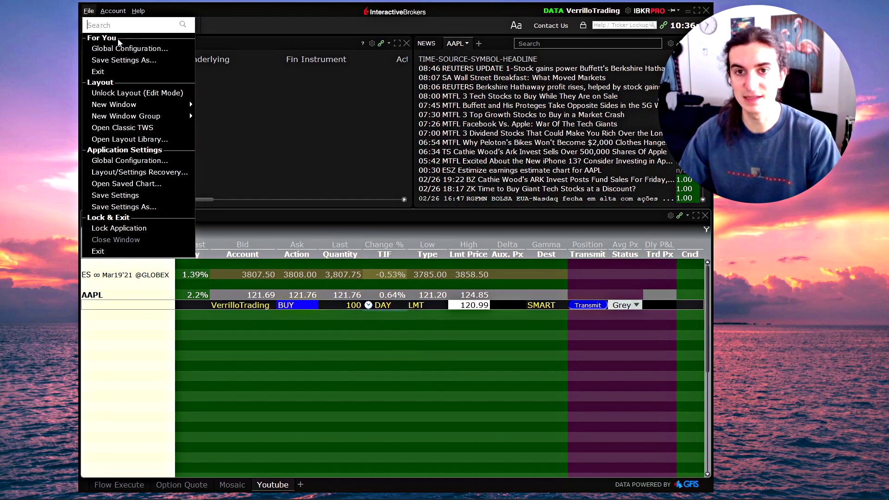
left_click(122, 51)
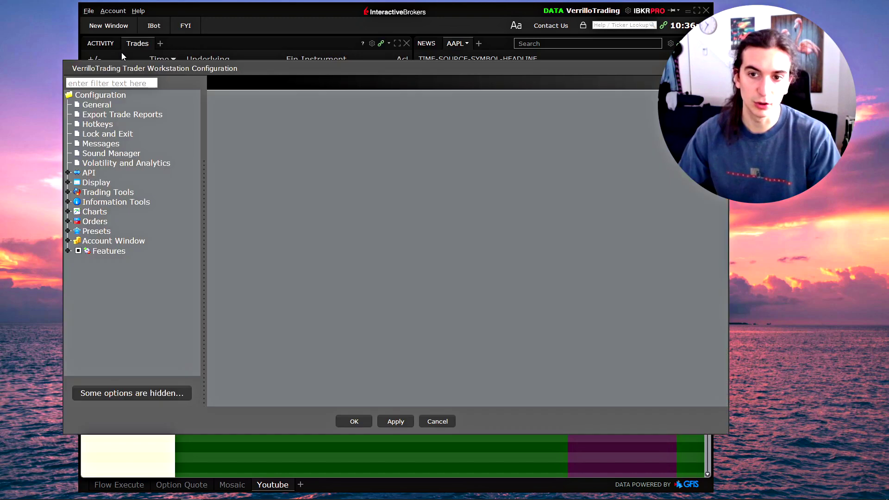
left_click(77, 231)
left_click(103, 231)
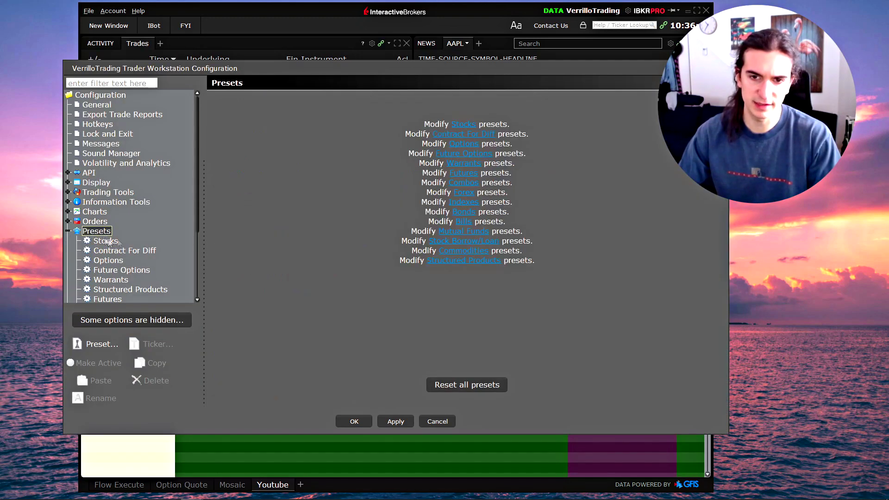
left_click(466, 125)
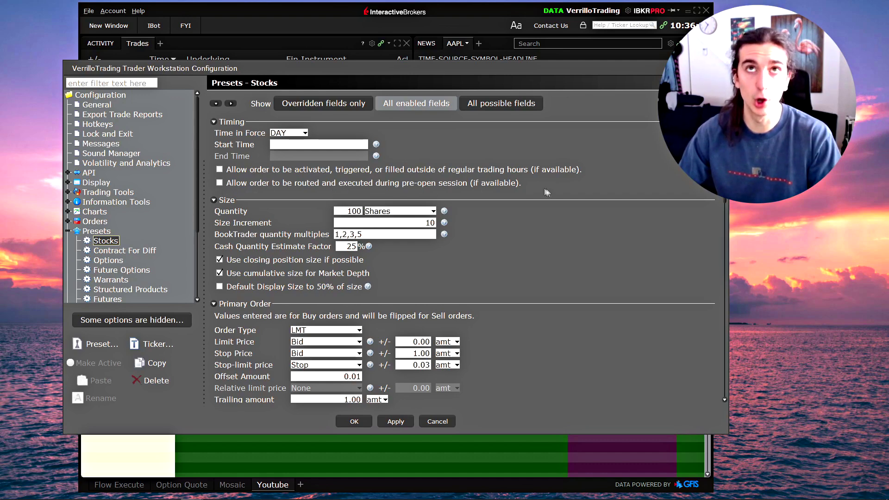
Allow stock orders to be routed and executed during the pre-open session, and save the presets.
left_click(220, 183)
left_click(396, 421)
left_click(355, 421)
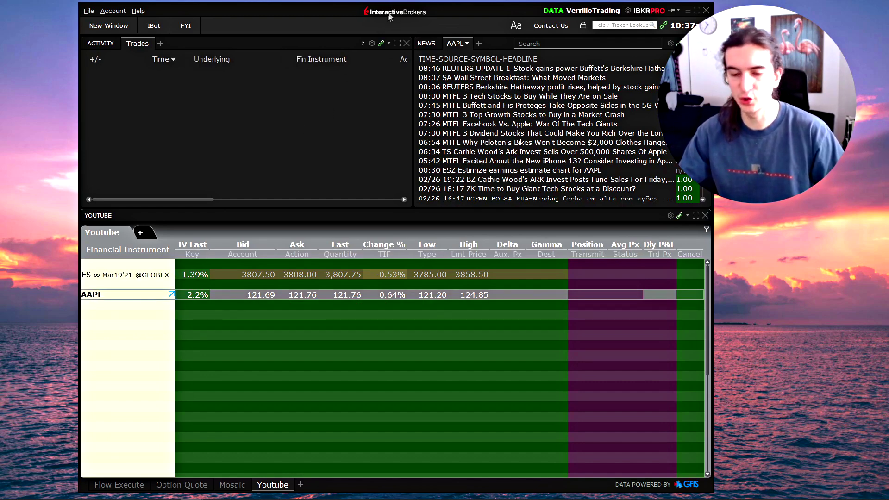
Examine the AAPL price ladder in BookTrader and put its window away.
left_click(229, 484)
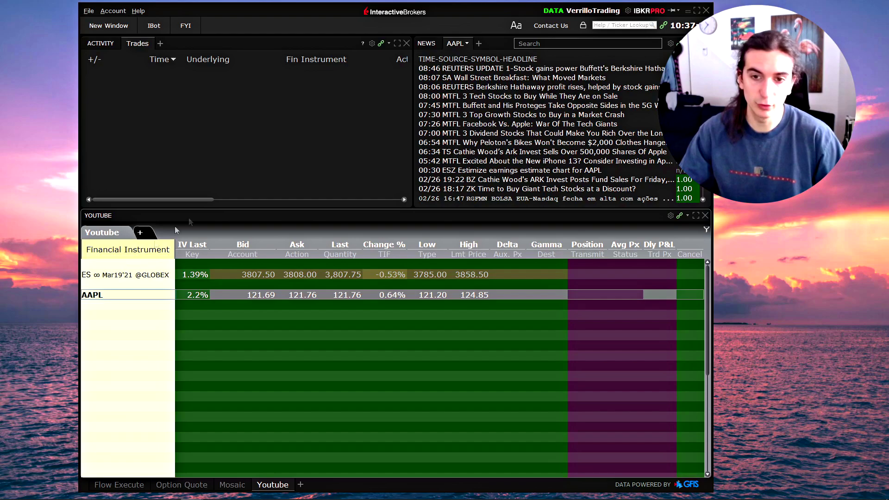
left_click_drag(415, 20, 453, 16)
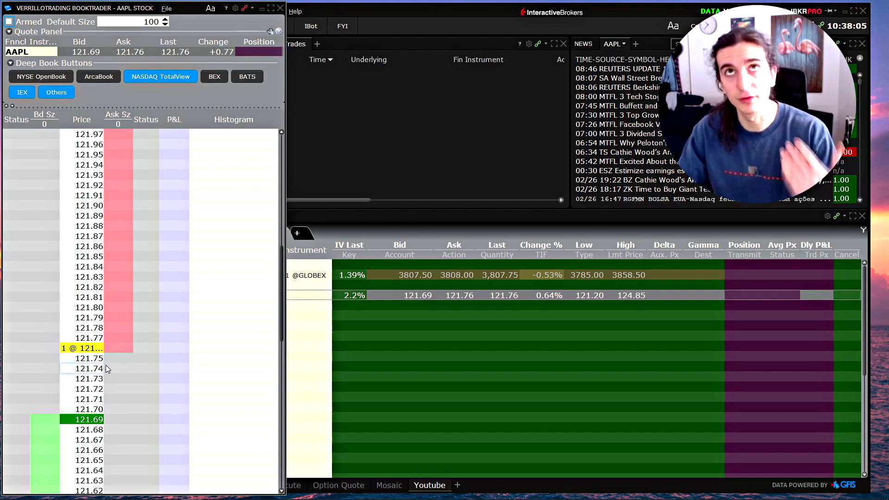
scroll(107, 369, "down", 2)
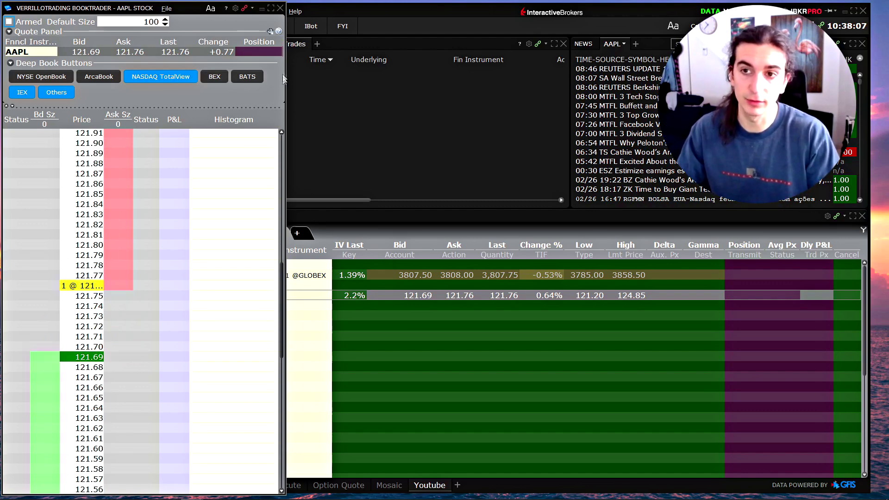
left_click(263, 8)
Add the AAPL Mar05'21 121 call from the option chain to the Youtube quote monitor.
left_click_drag(528, 16, 280, 16)
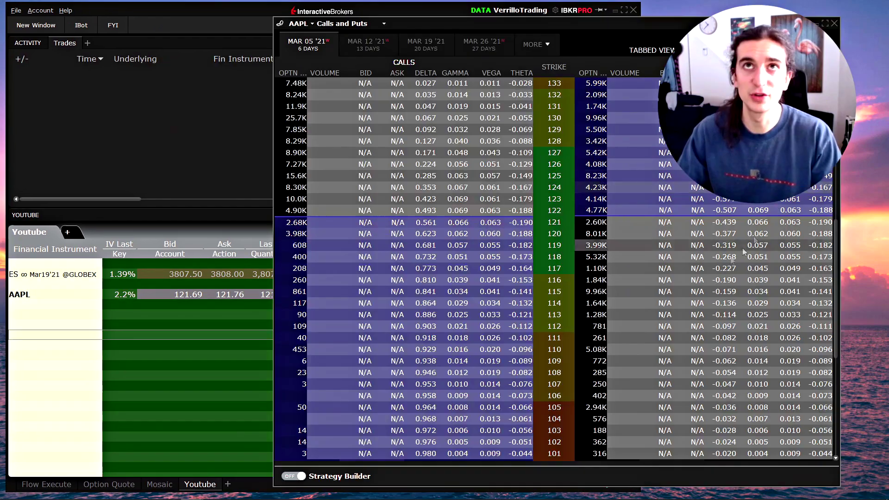
left_click(398, 225)
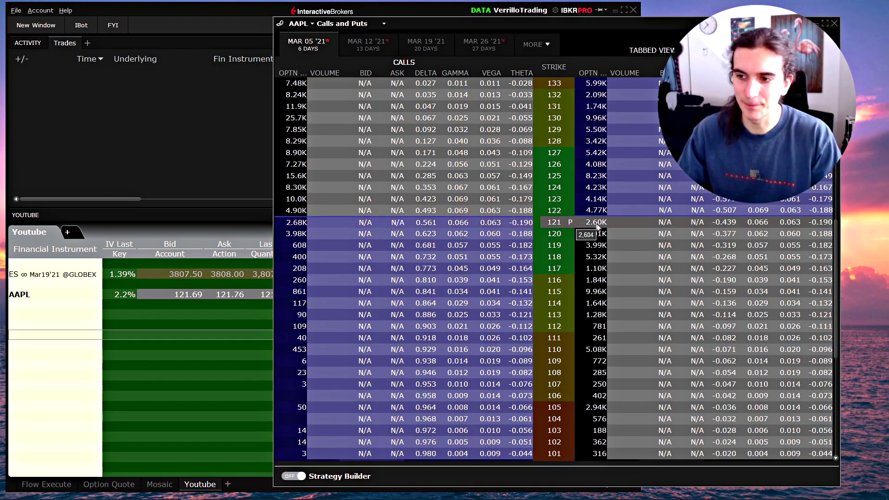
left_click_drag(398, 226, 79, 330)
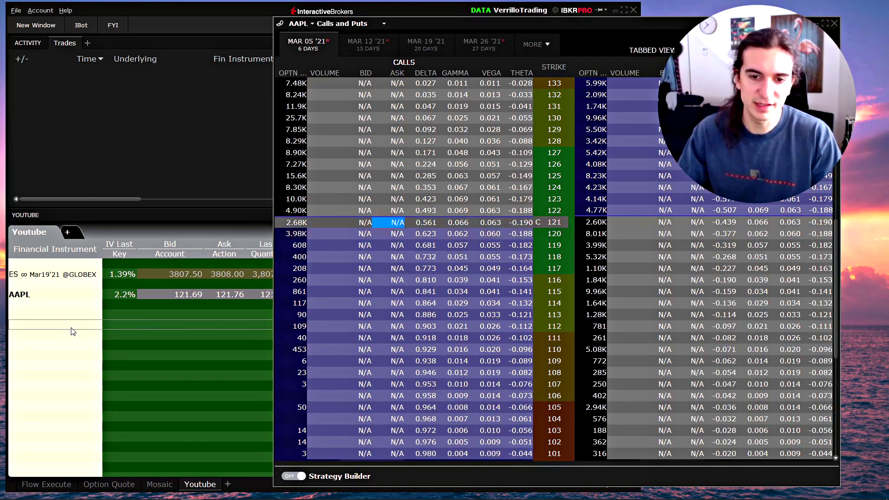
left_click(208, 15)
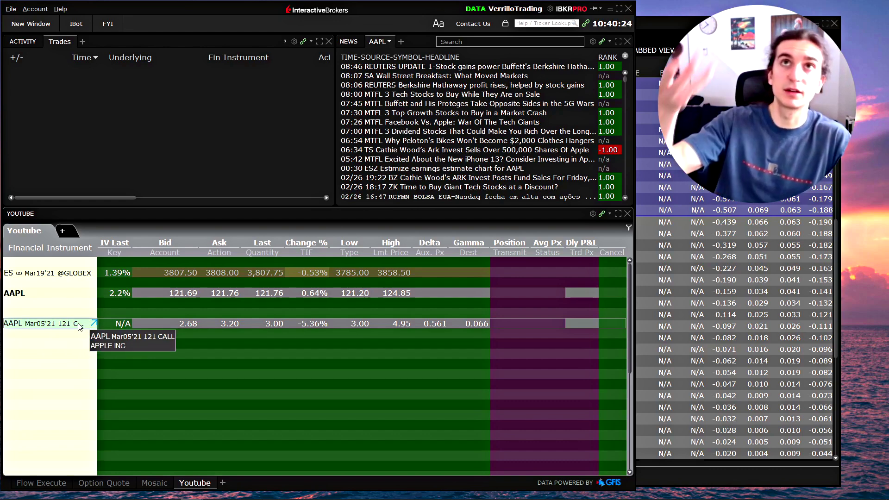
Switch the option chain from AAPL to QQQ.
left_click(638, 42)
left_click(299, 24)
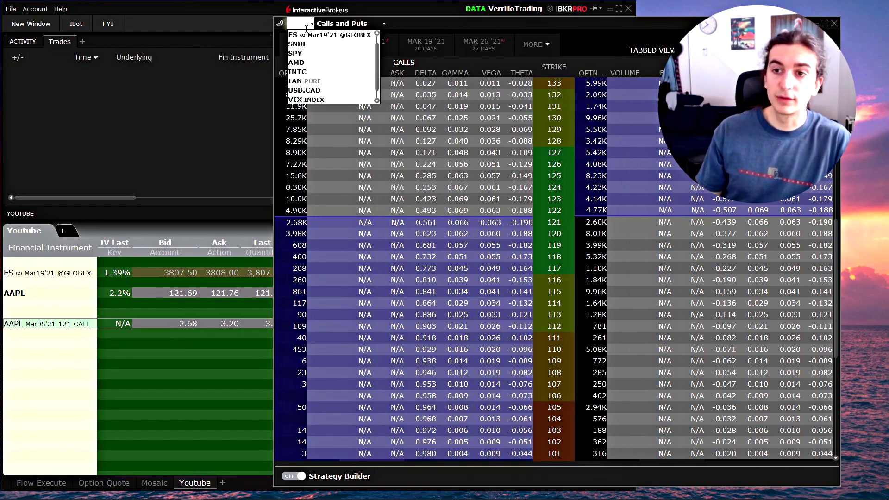
left_click(341, 32)
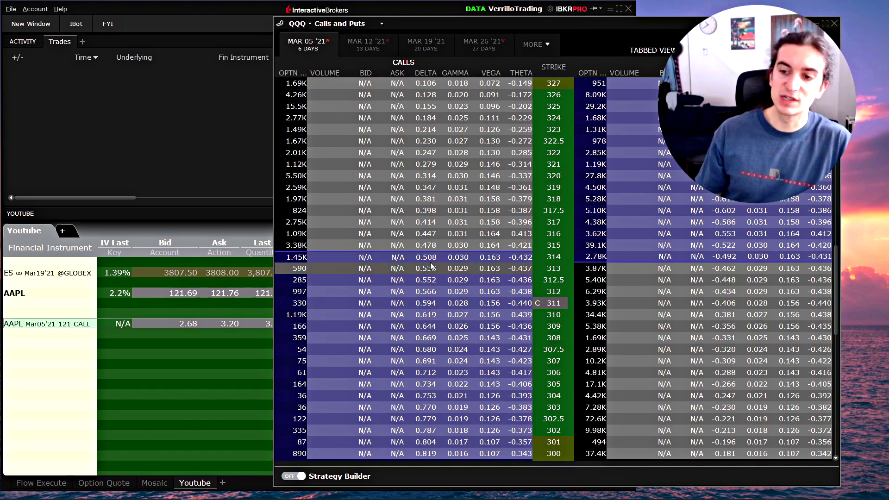
Add the QQQ Mar05'21 315 call to the Youtube quote monitor and put the option chain away.
left_click(400, 260)
left_click(396, 249)
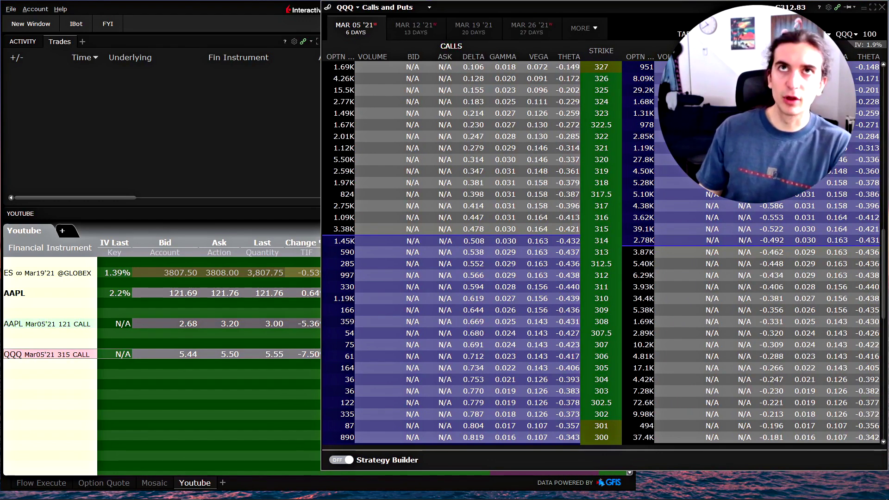
left_click(62, 360)
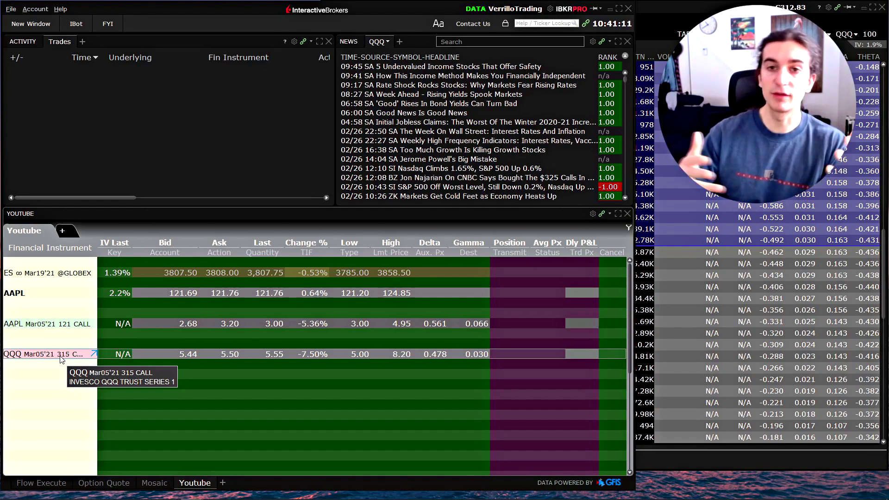
left_click(862, 10)
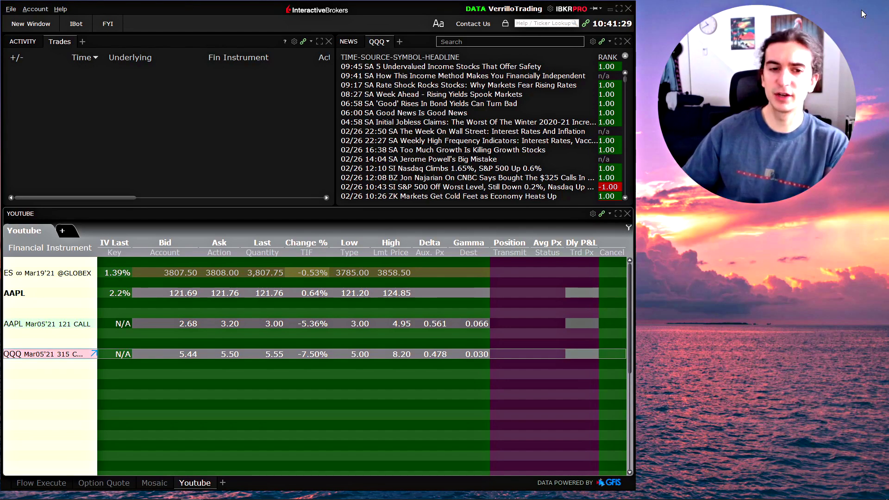